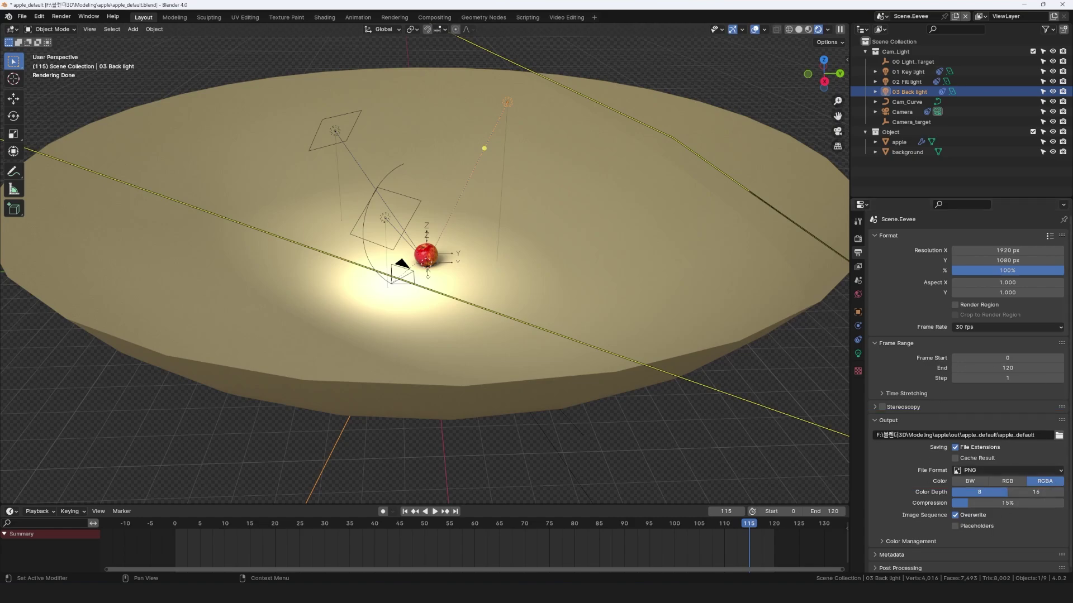
Step: Look through the scene camera, play the apple animation in the viewport and stop it
left_click(837, 131)
key("shift+Right")
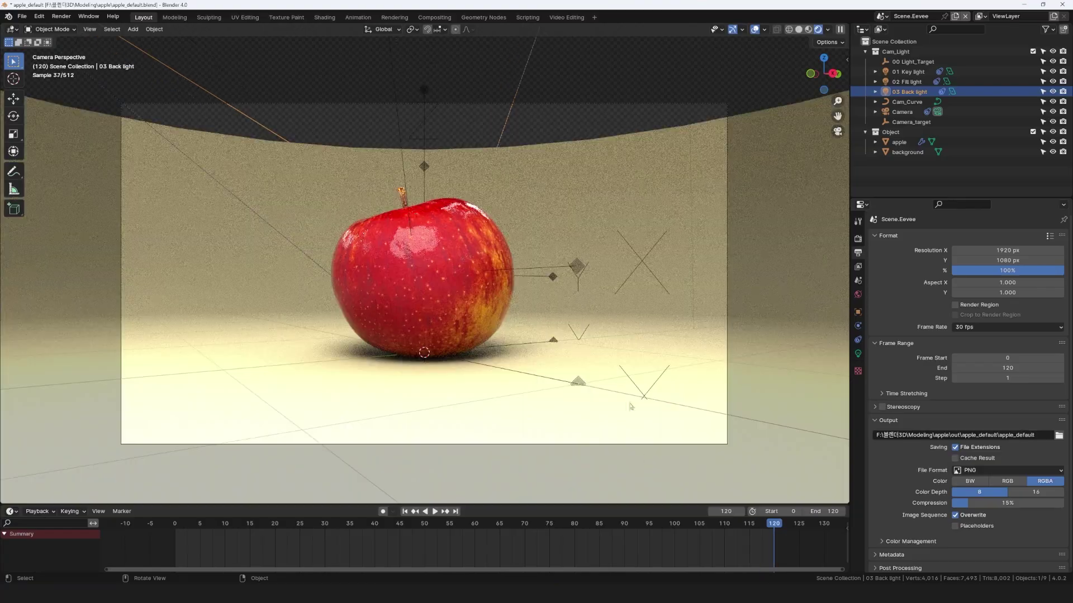
key("space")
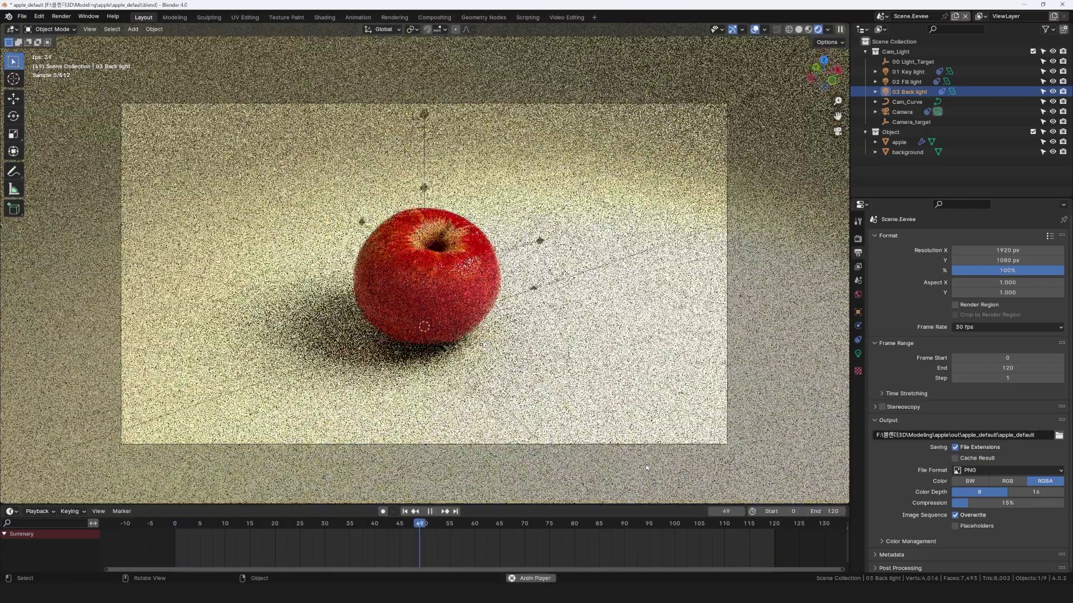
key("space")
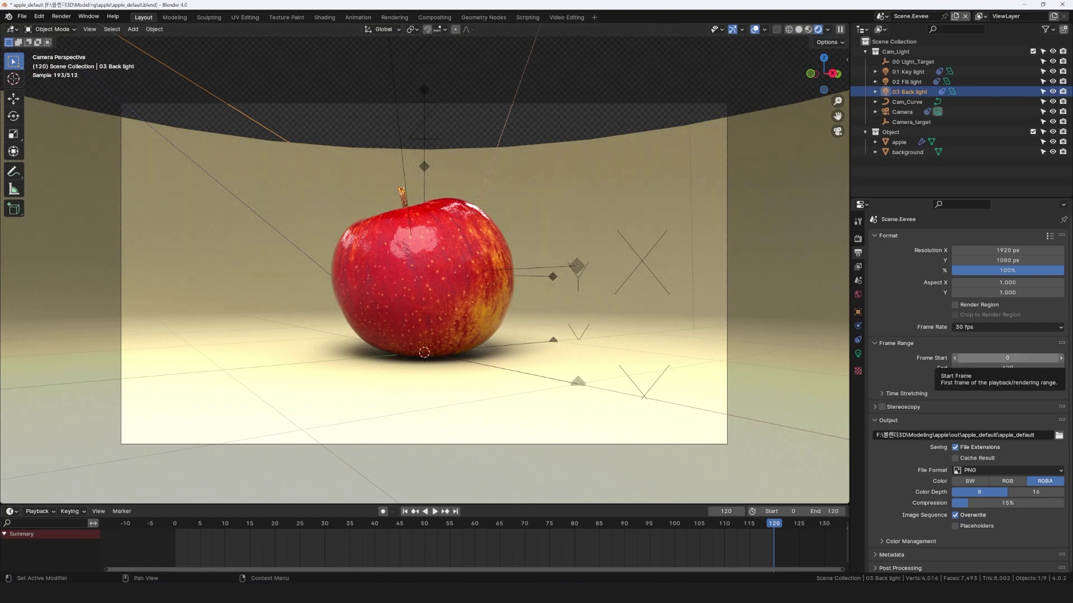
Step: Render the apple animation as an image sequence and play back the rendered apple_default frames
key("ctrl+F12")
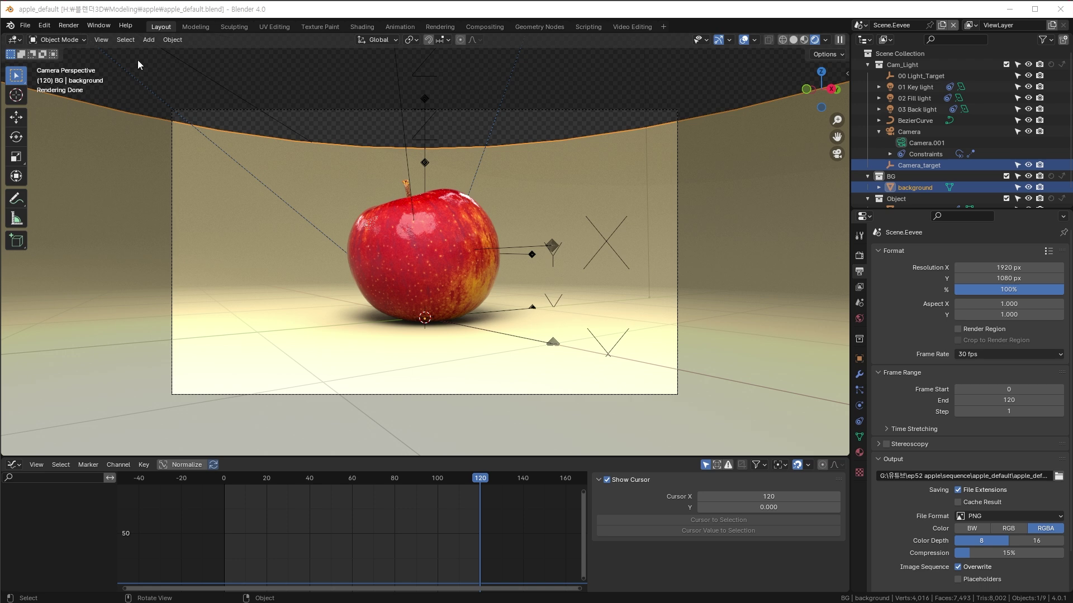
left_click(69, 25)
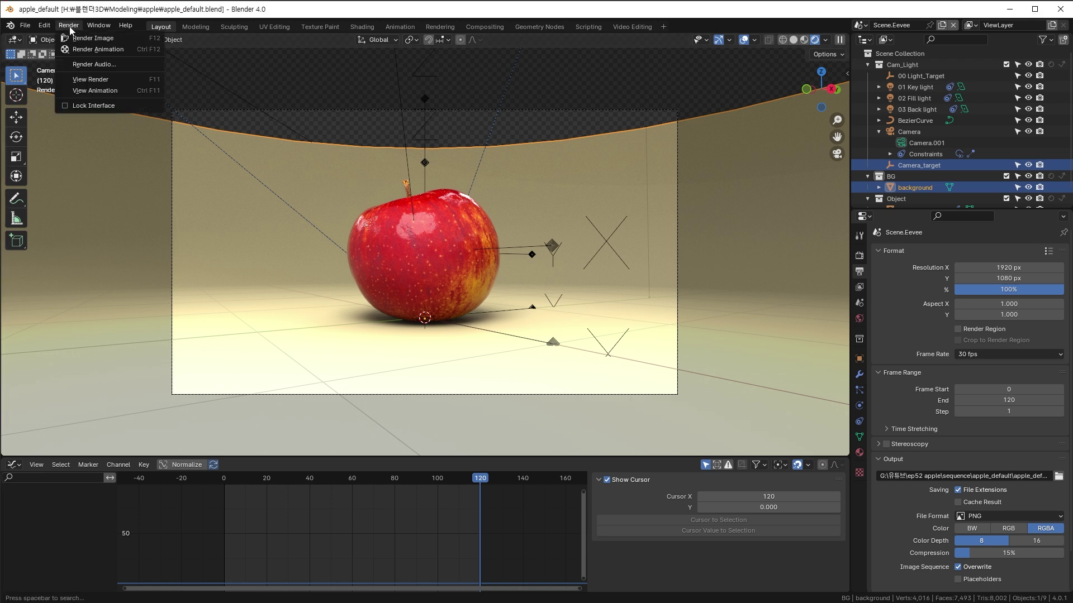
left_click(92, 91)
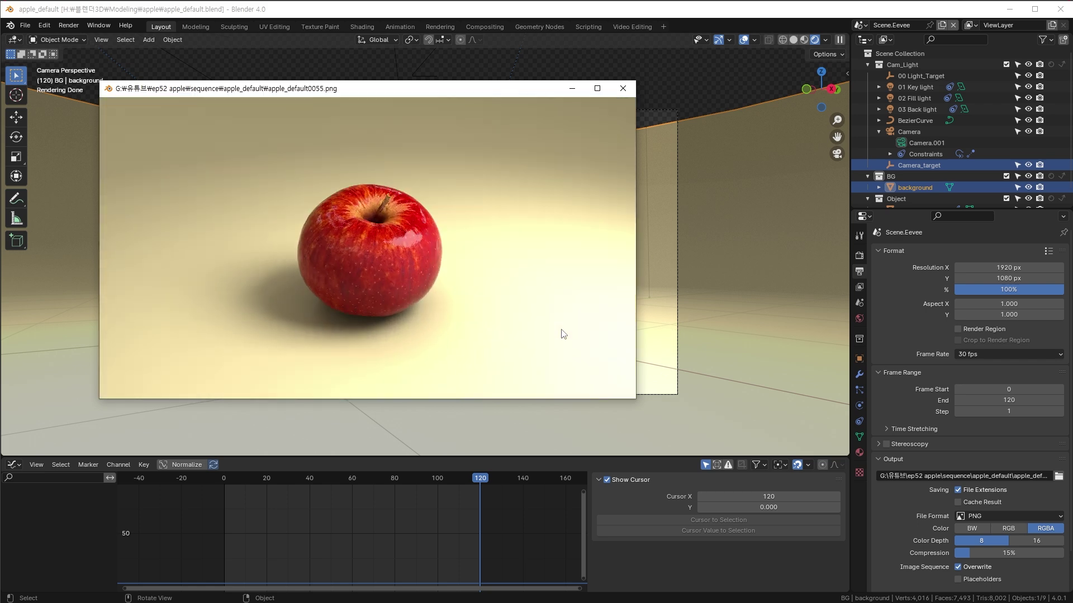
key("space")
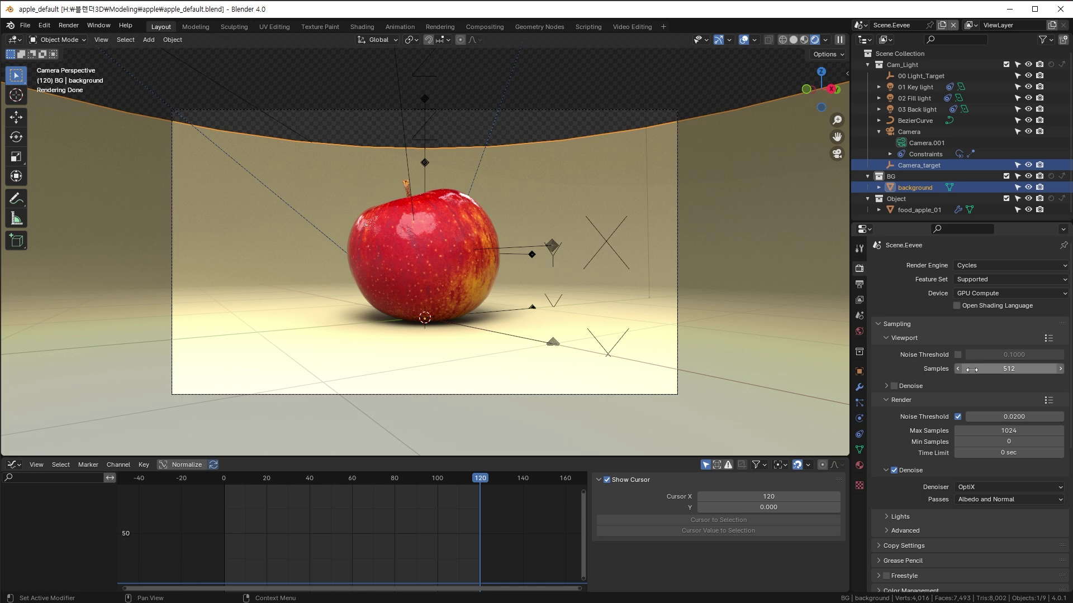
Step: Set the Film background to Transparent in the render settings and show the output settings
scroll(972, 369, "down", 10)
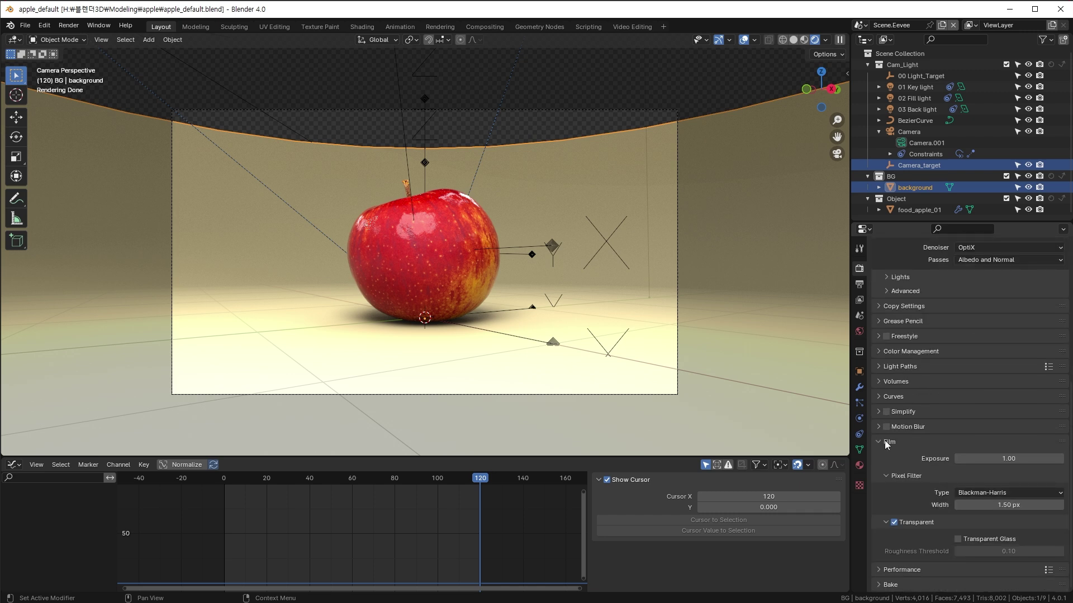
left_click(894, 523)
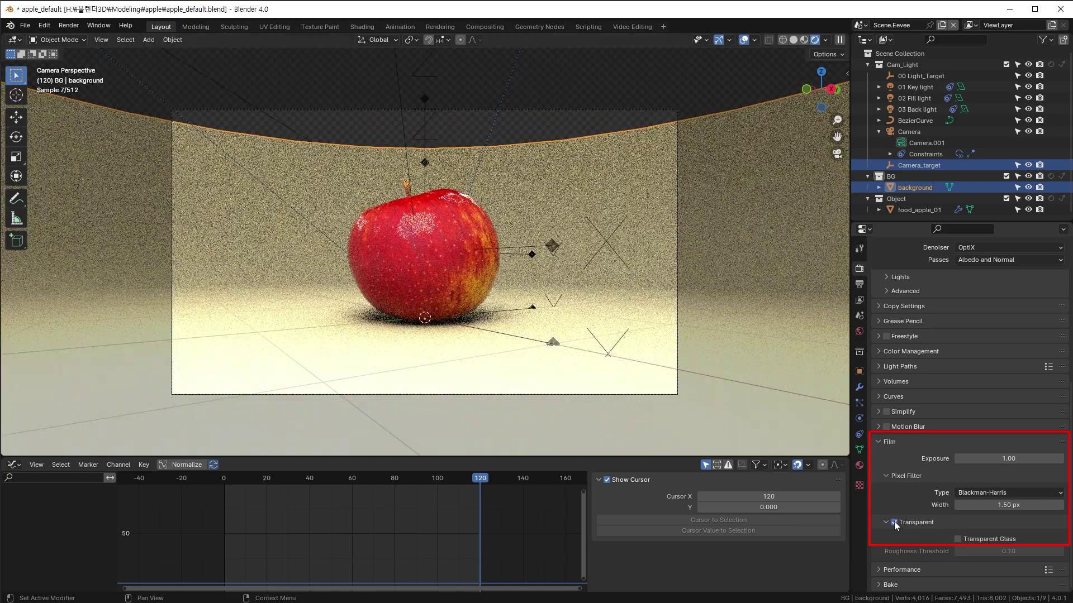
left_click(859, 286)
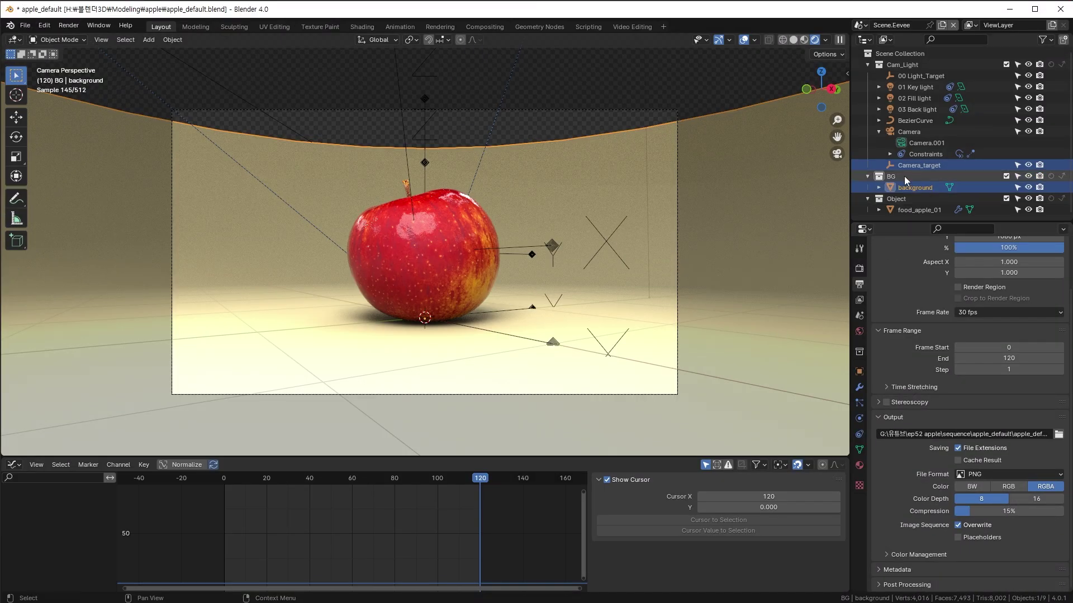
Step: Hide the background object in the viewport and show it again
left_click(896, 187)
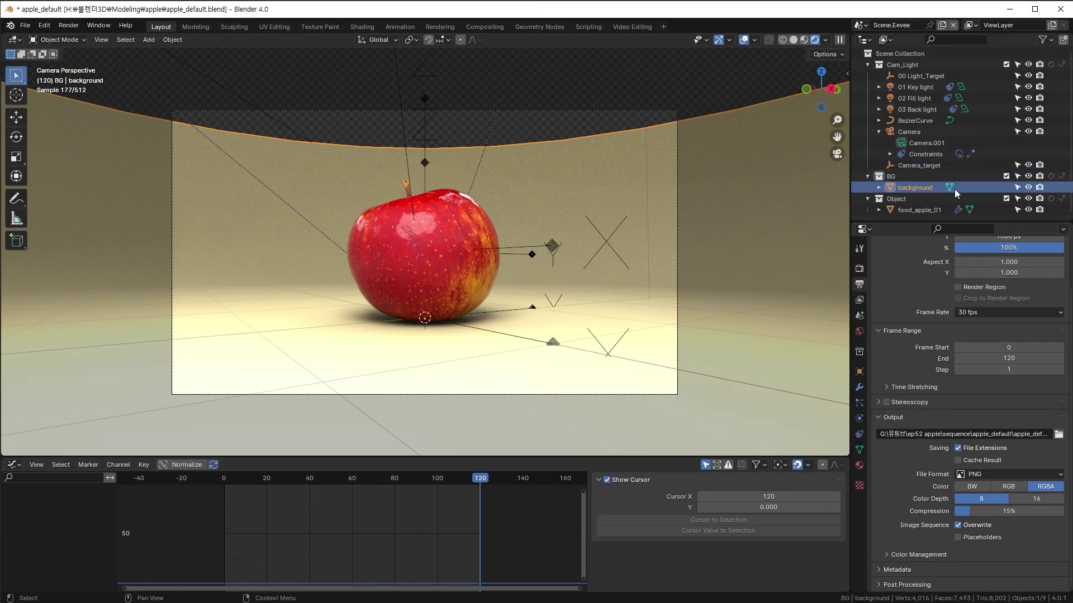
left_click(1029, 188)
left_click(1028, 188)
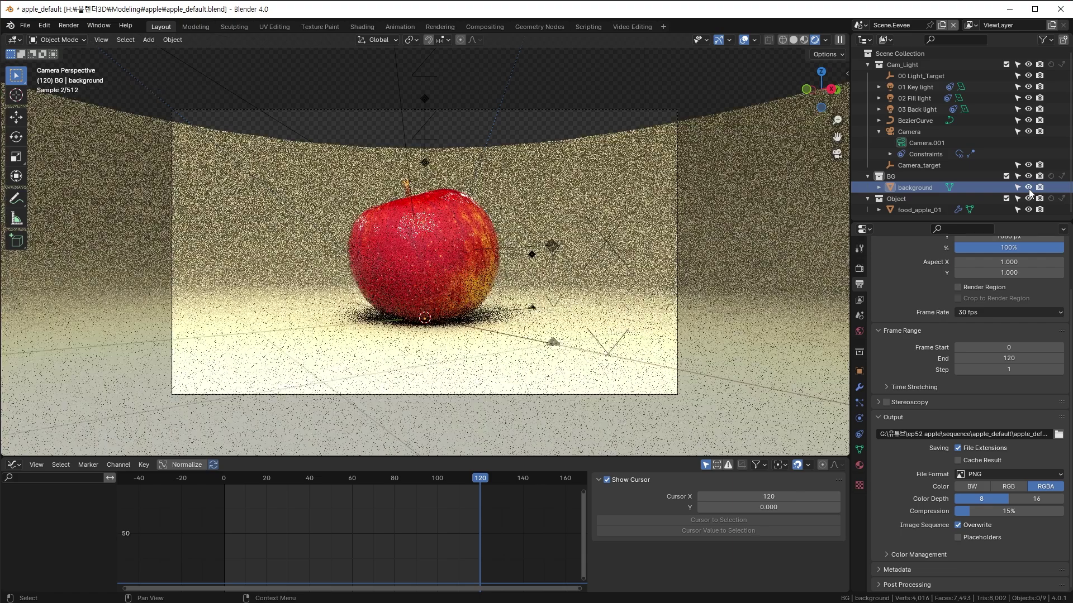
Step: Select the background object and make it a Shadow Catcher in its visibility settings
left_click(736, 223)
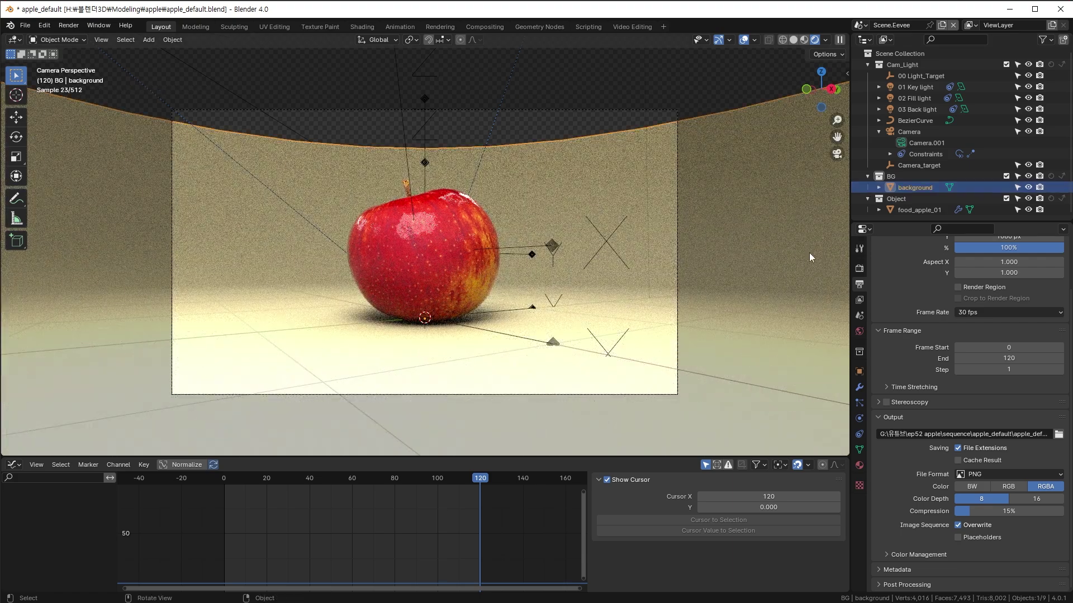
left_click(860, 372)
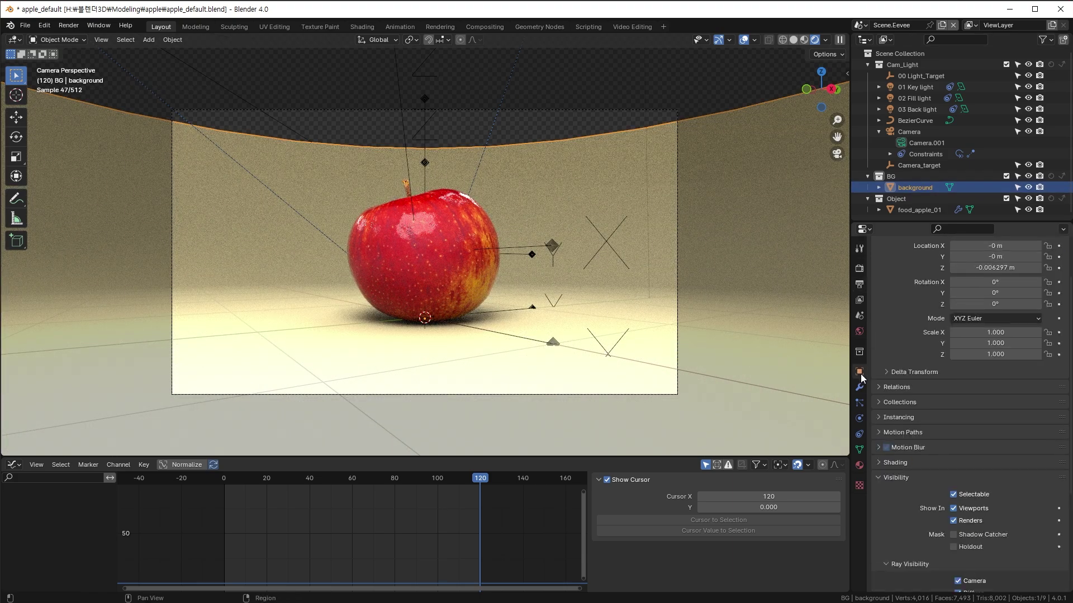
scroll(970, 378, "down", 8)
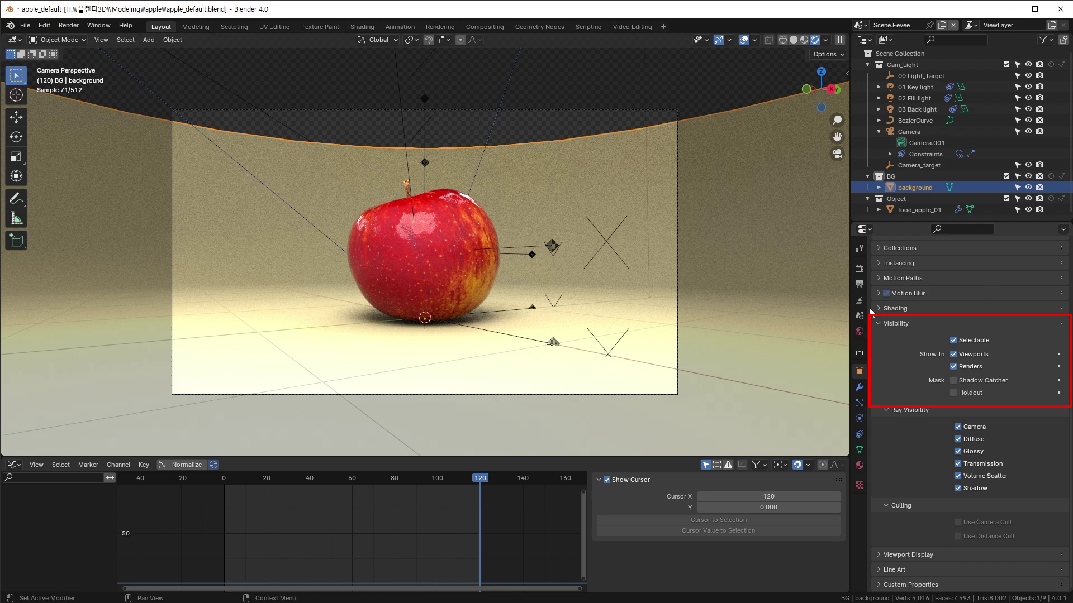
left_click(953, 381)
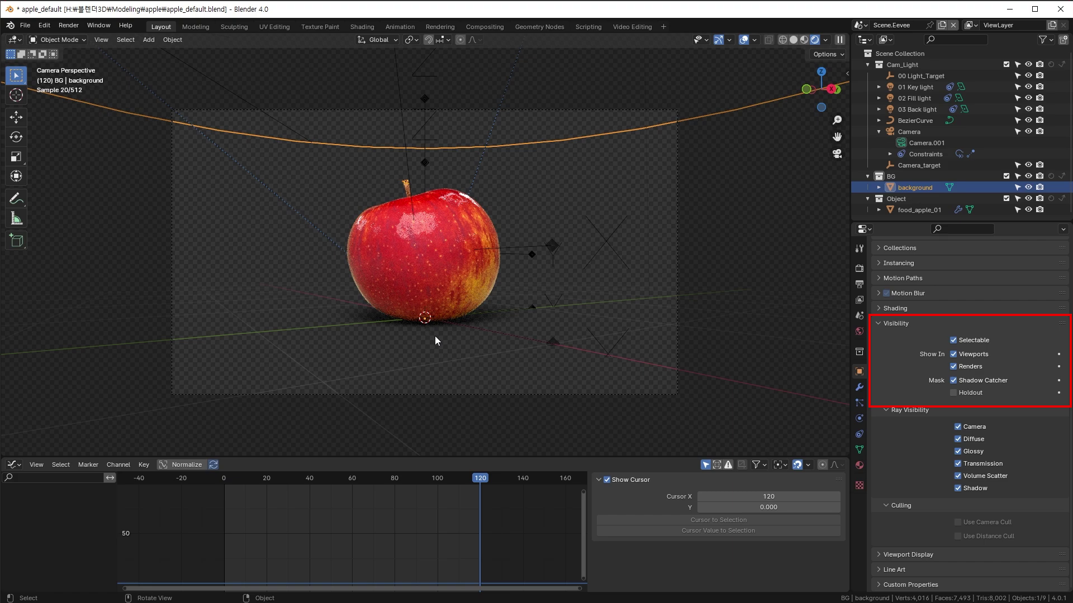
scroll(435, 337, "up", 1)
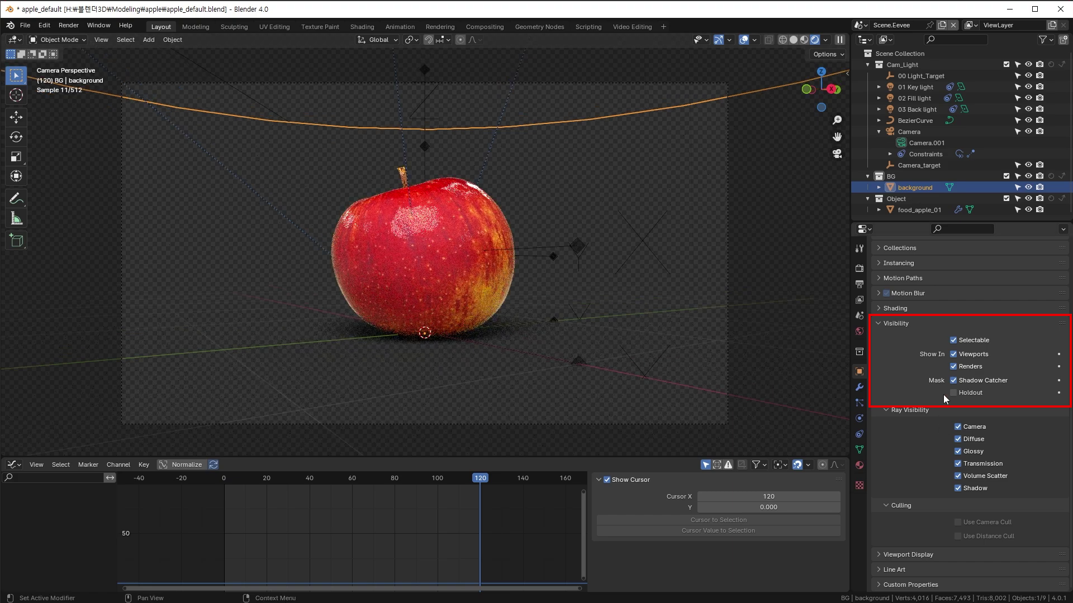
Step: Try Holdout instead of Shadow Catcher on the background object, and switch back to Shadow Catcher
left_click(954, 382)
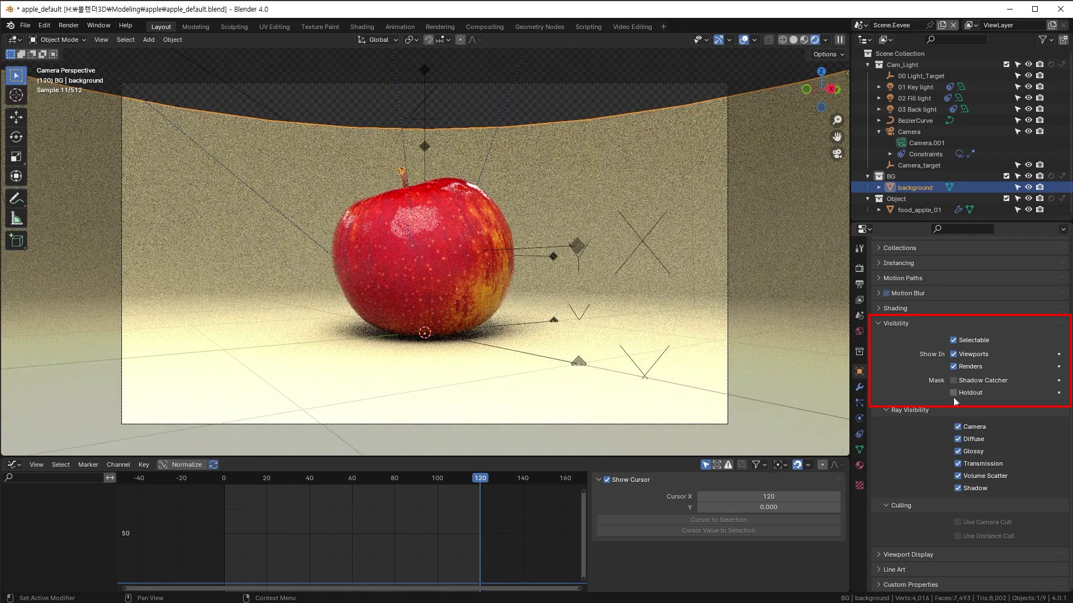
left_click(954, 392)
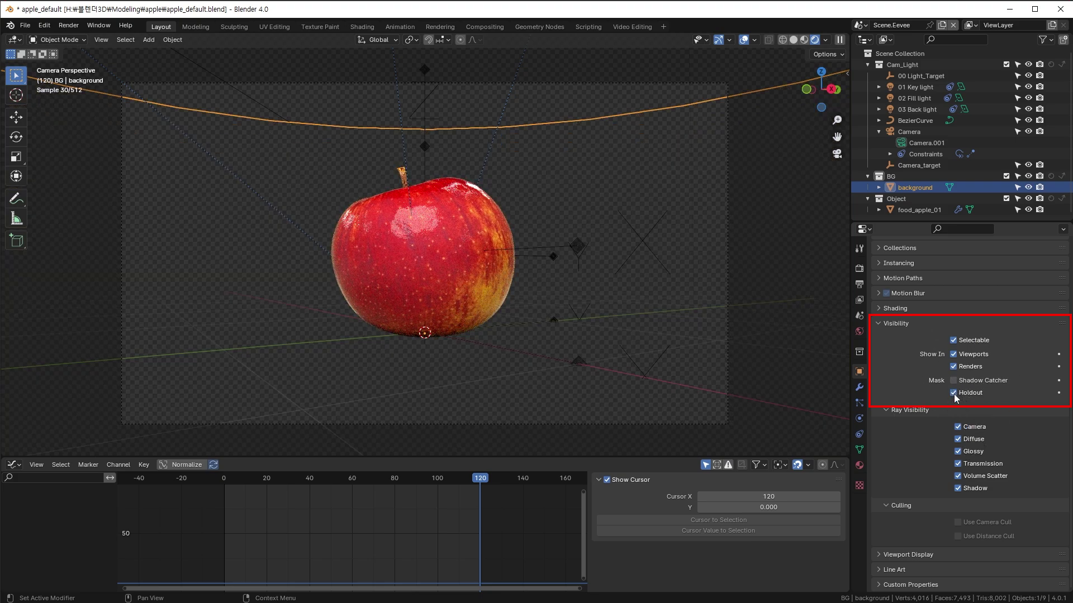
left_click(954, 393)
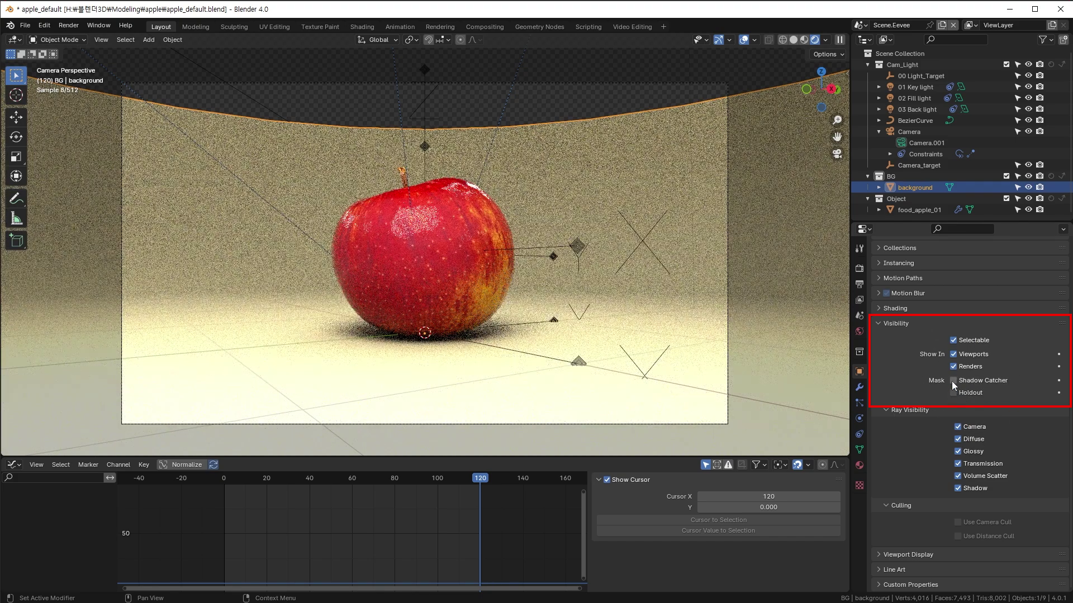
left_click(953, 381)
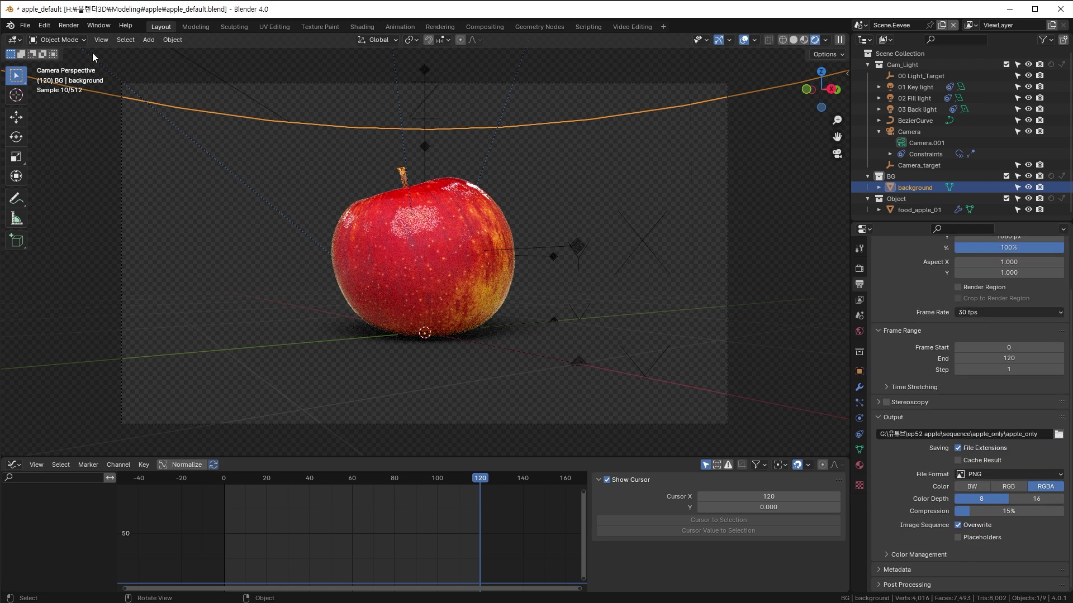
Step: Play back the rendered apple_only animation and move the playback window toward the middle of the viewport
left_click(69, 25)
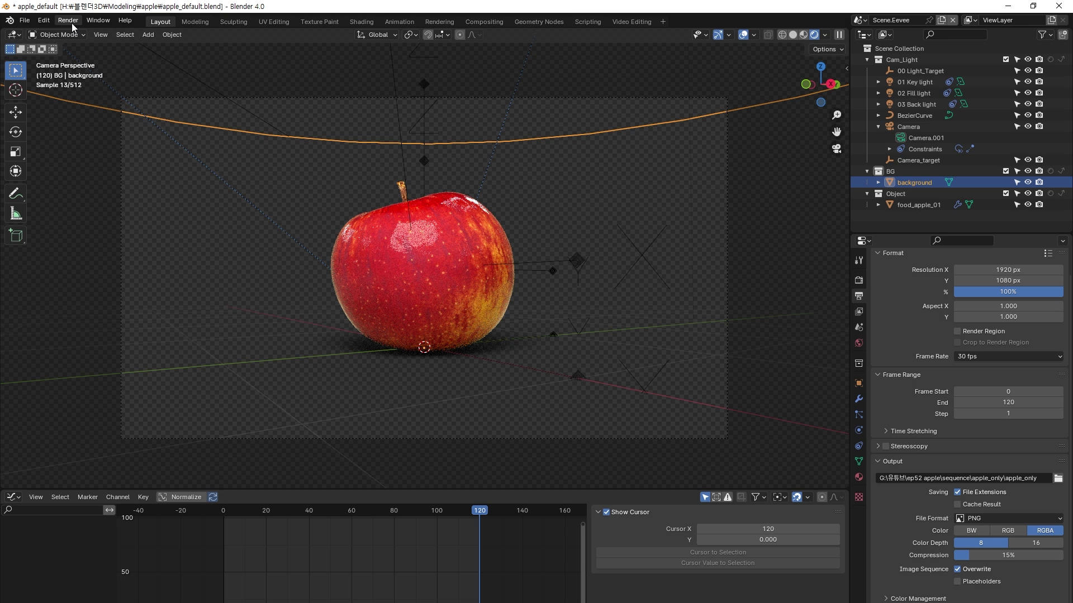
left_click(70, 22)
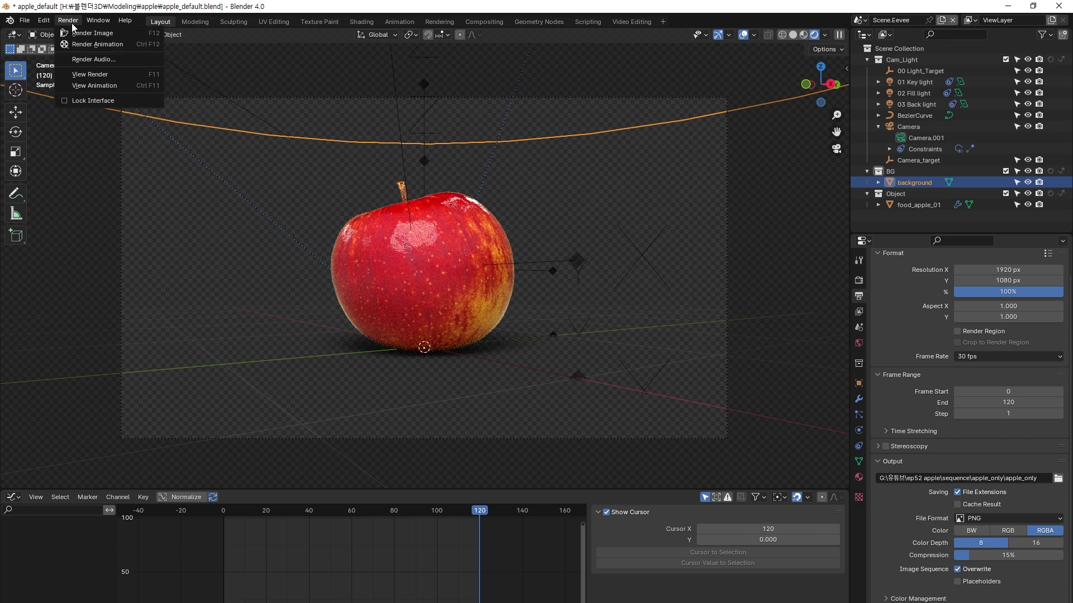
left_click(99, 85)
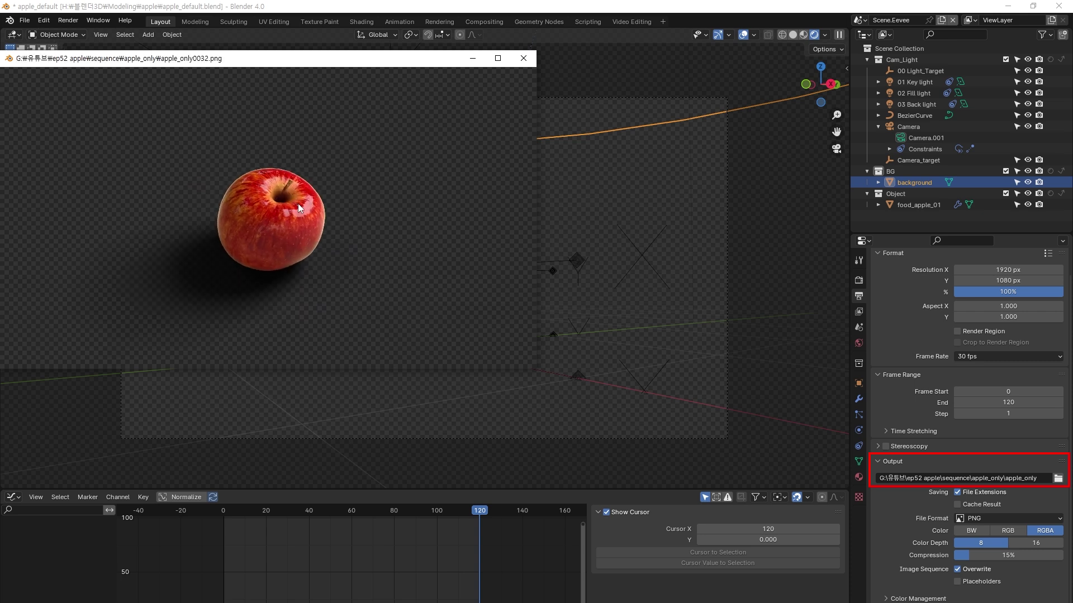
left_click_drag(367, 63, 526, 92)
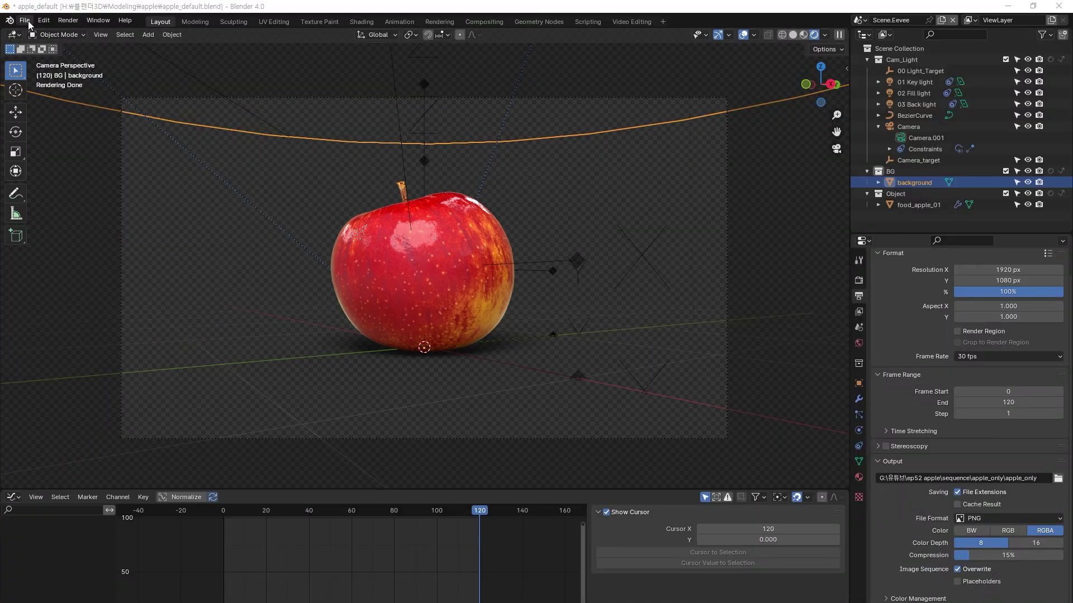
Step: Create a new General file, saving the changes to apple_default.blend
left_click(27, 22)
mouse_move(33, 32)
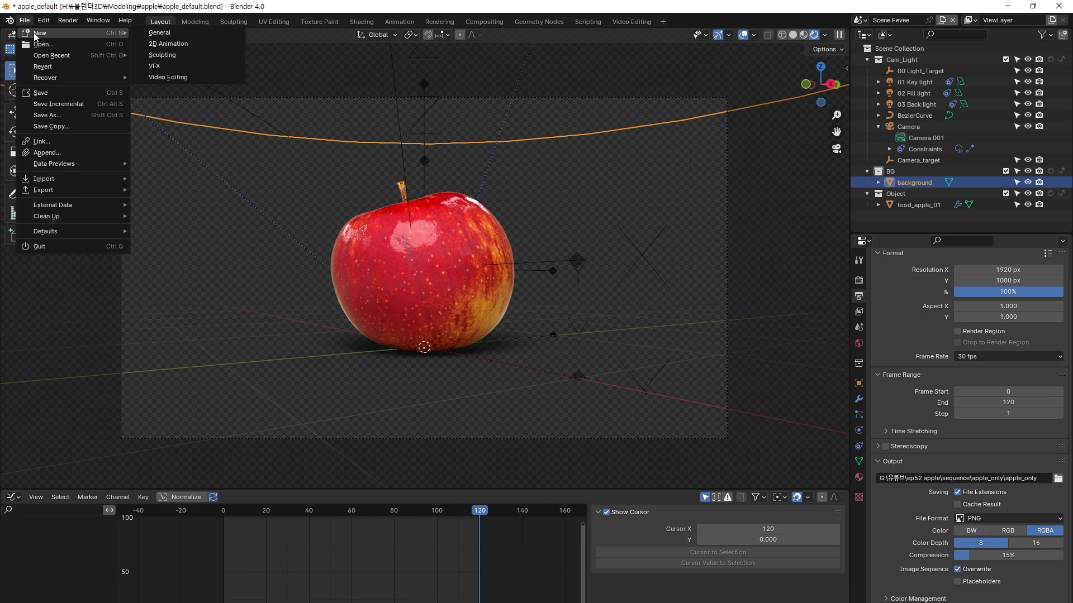
left_click(157, 33)
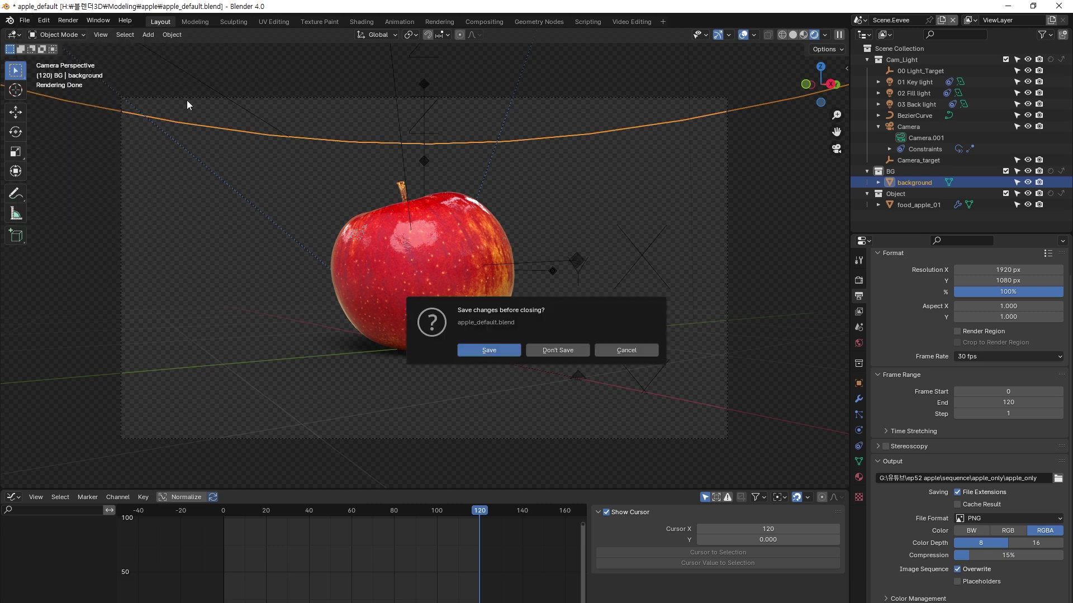
left_click(505, 350)
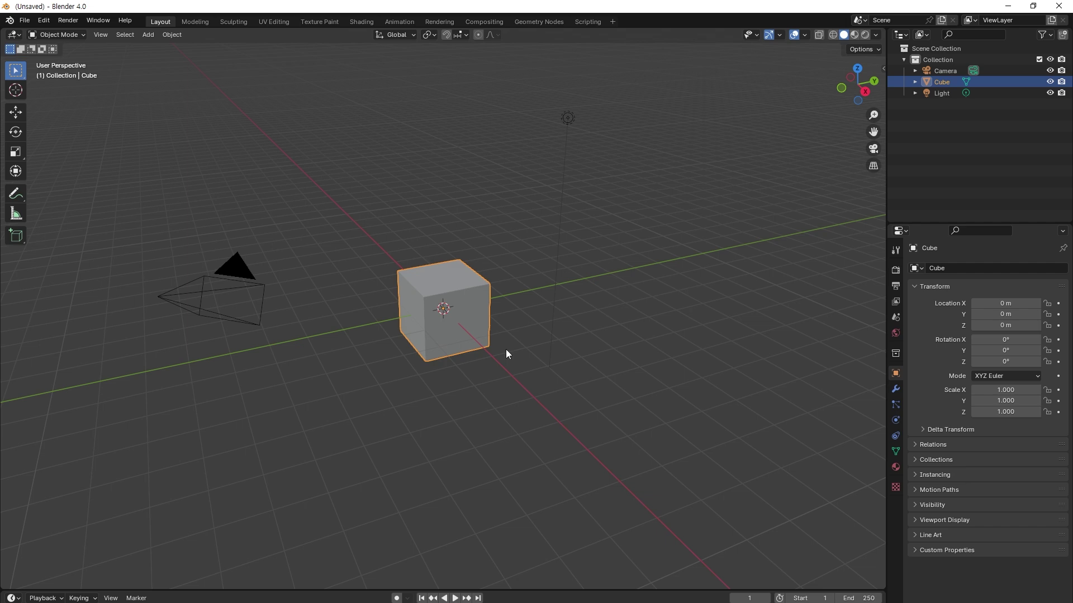
Step: Deselect the default cube and add a Video Editing workspace
left_click(696, 280)
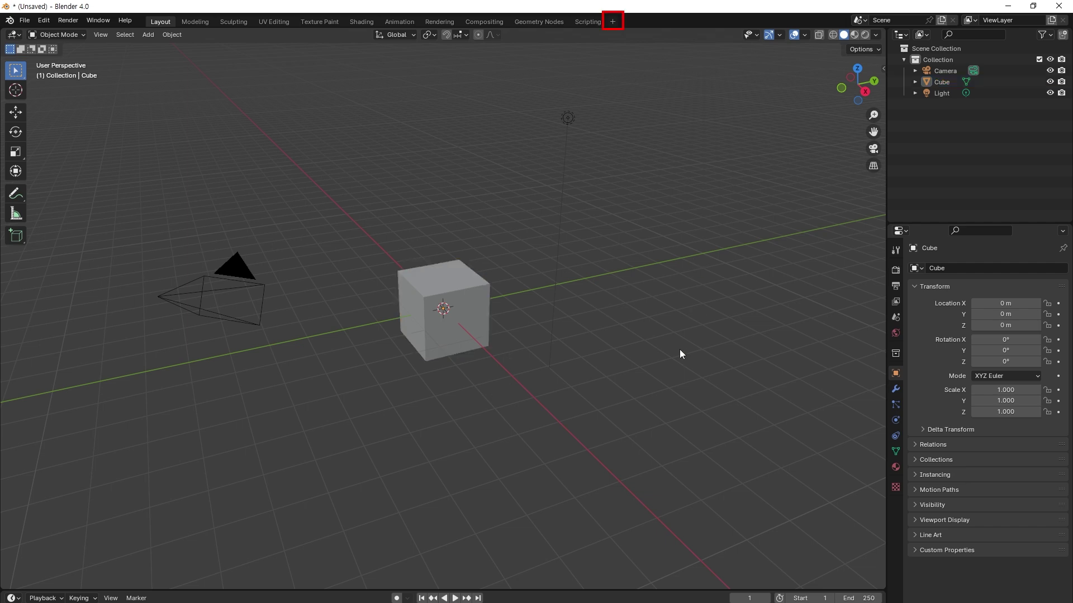
left_click(613, 24)
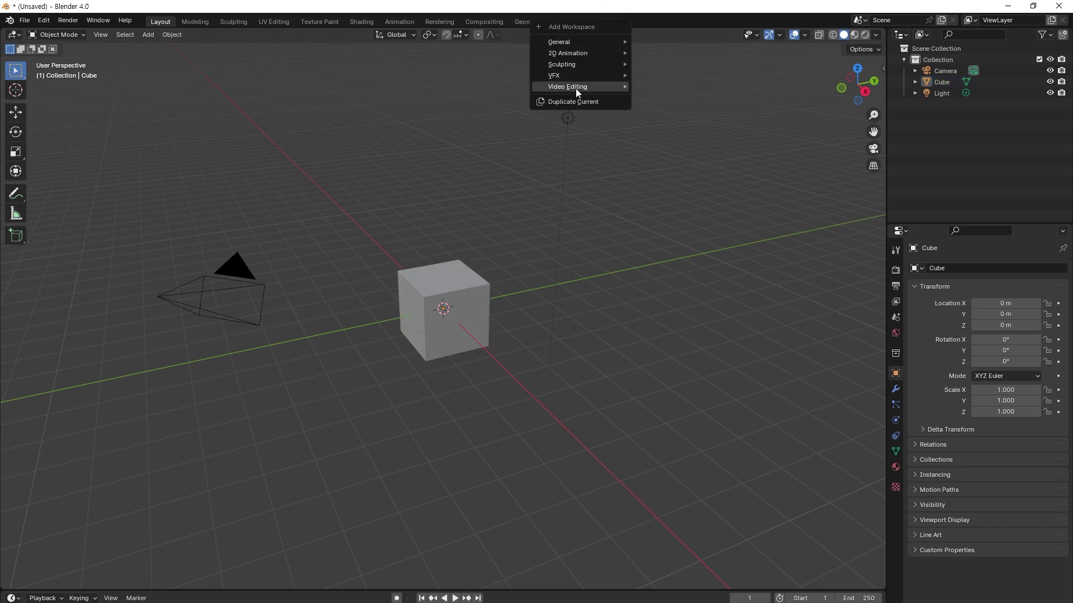
mouse_move(610, 87)
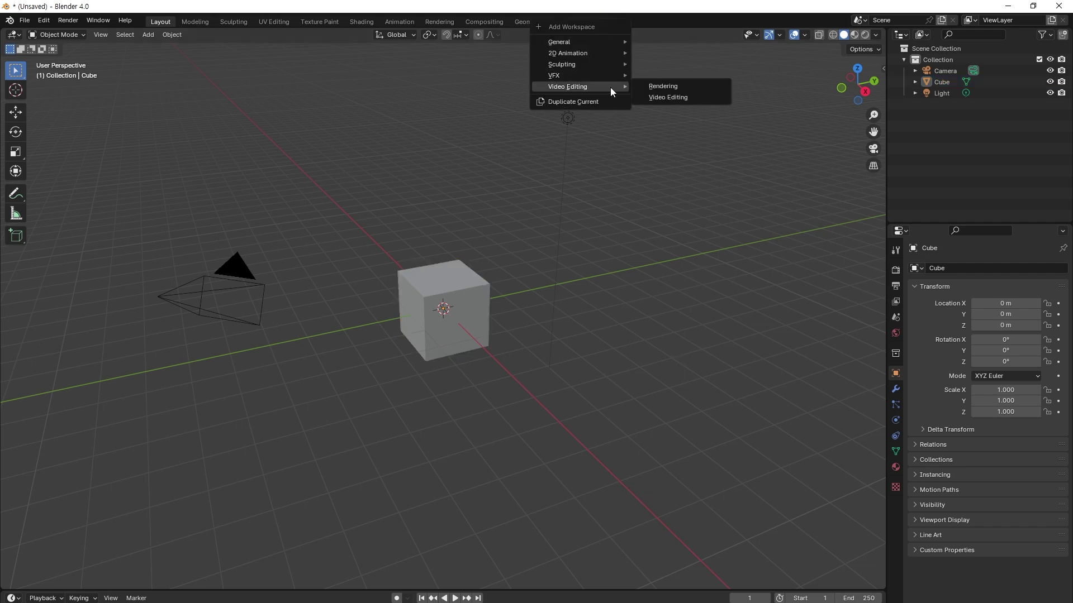
left_click(660, 99)
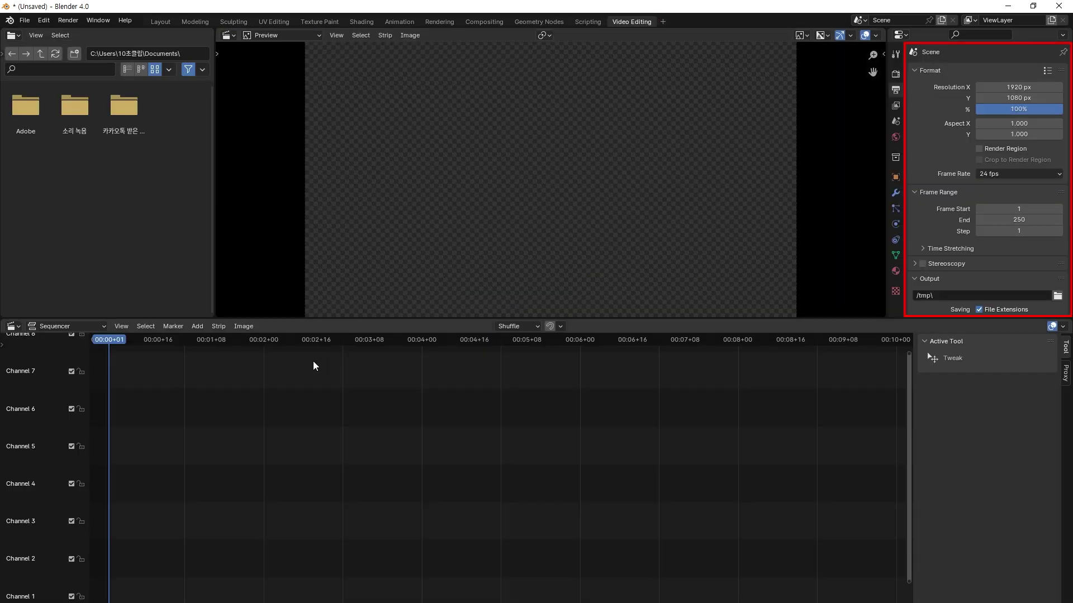
Step: Show the file browser as a list, and join its area into the Preview so the Preview takes its space
left_click(127, 69)
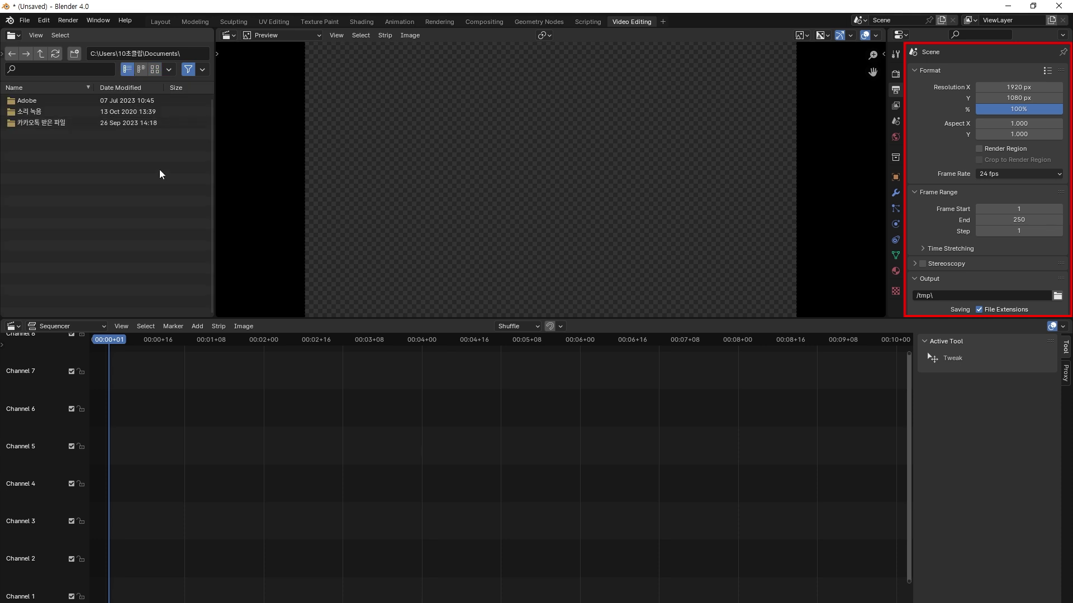
right_click(214, 235)
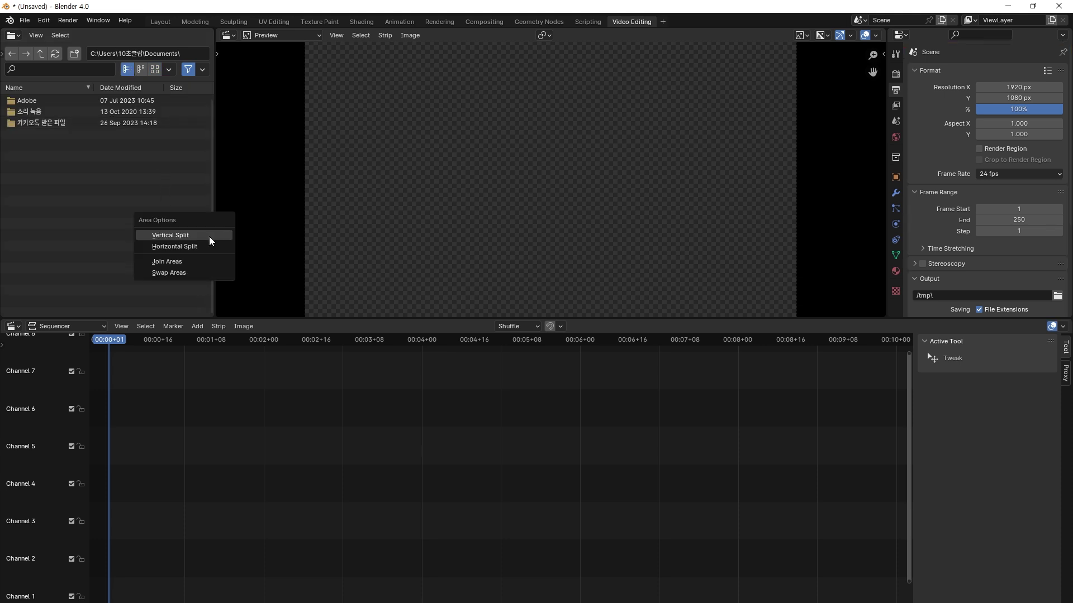
left_click(202, 258)
left_click(184, 236)
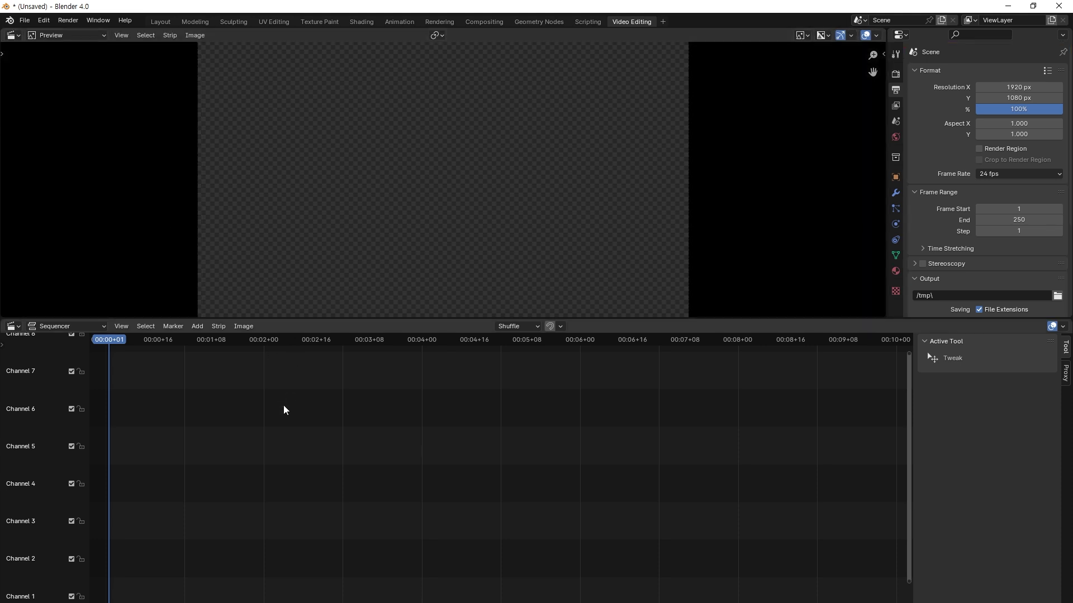
Step: Add the apple_only PNG image sequence as a strip on channel 5 of the sequencer and preview it
left_click(197, 327)
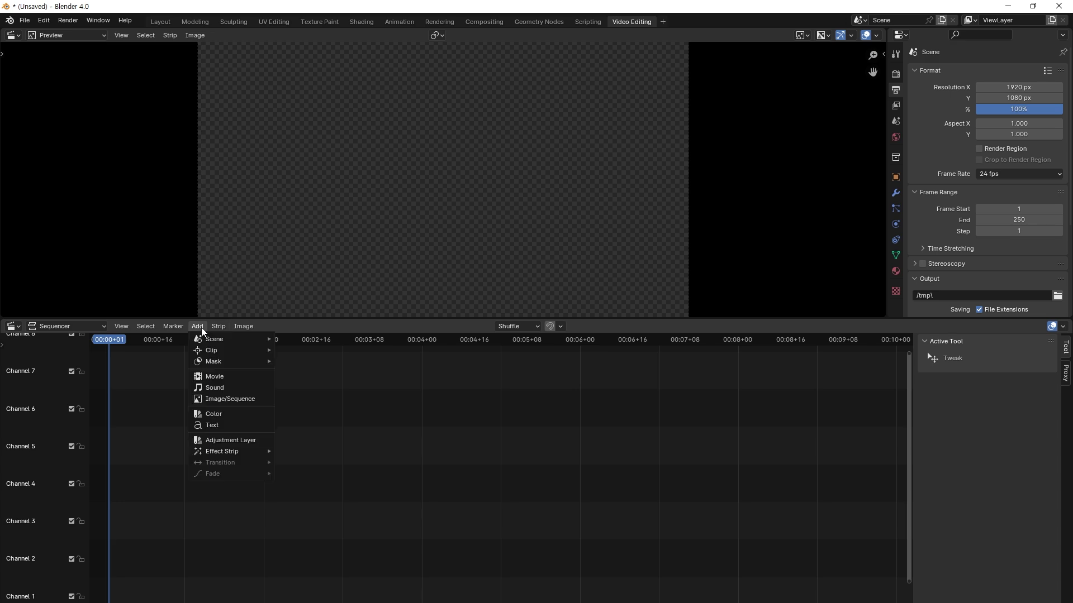
left_click(238, 399)
key("a")
left_click(754, 480)
left_click(240, 418)
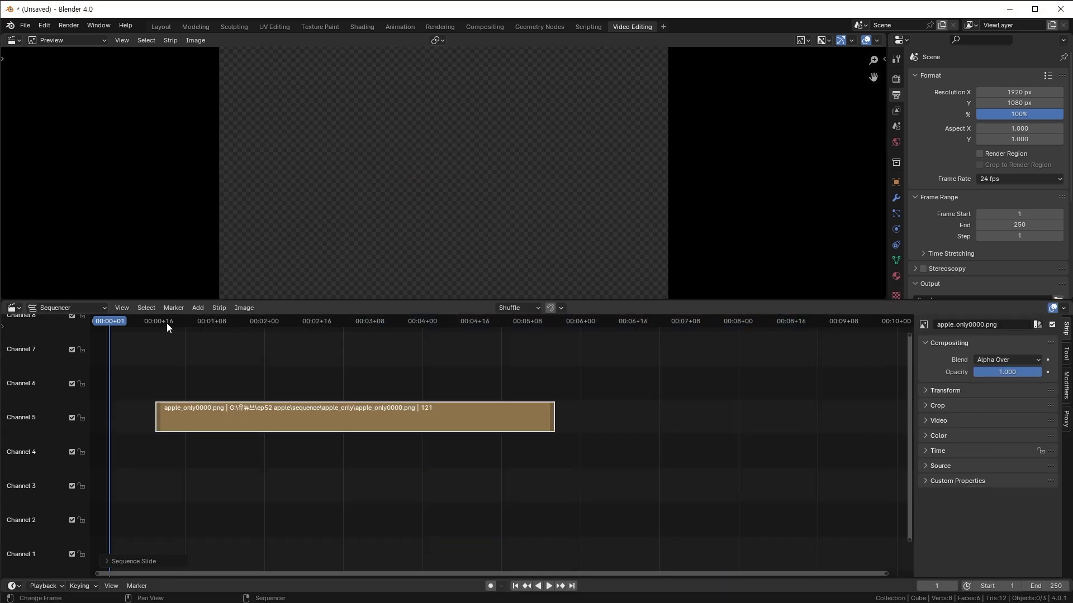
key("space")
key("space")
Step: Set the frame range to 0–120 and the frame rate to 30 fps
left_click(1019, 214)
type("0")
key("Tab")
type("120")
left_click(1020, 179)
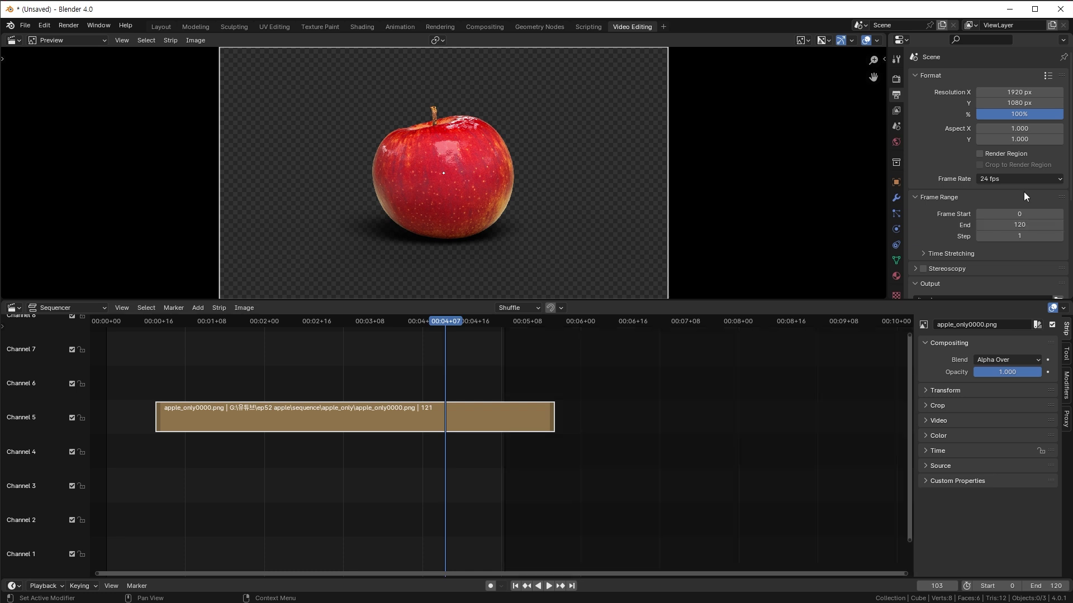
left_click(1005, 229)
Step: Show the sequencer timeline in frames instead of seconds, move the apple strip to start at frame 0, and play it back
left_click(120, 306)
left_click(145, 512)
key("shift+Left")
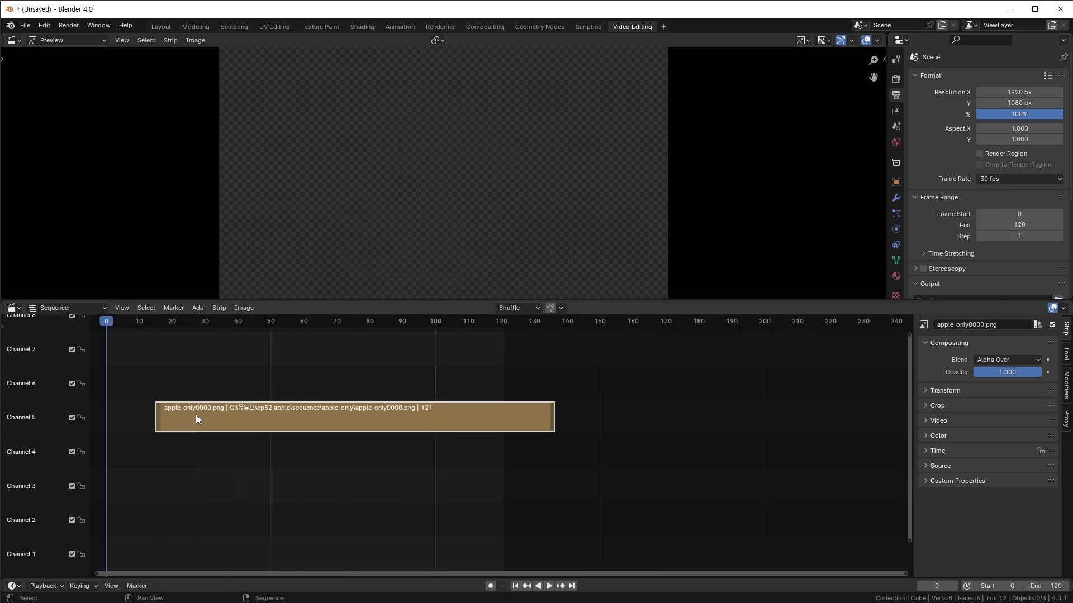
left_click_drag(196, 415, 139, 417)
key("space")
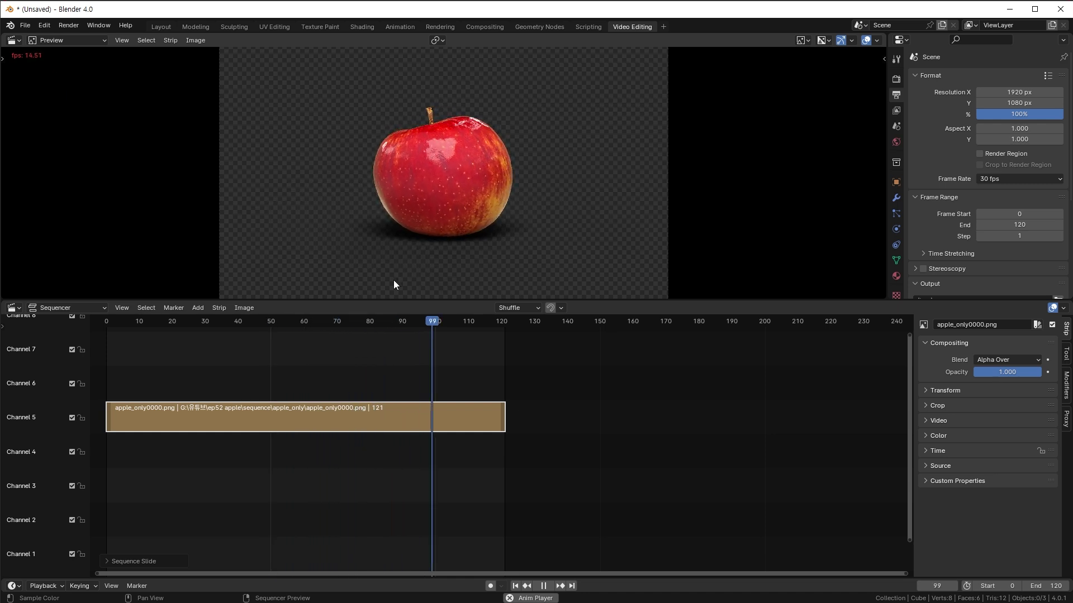
key("space")
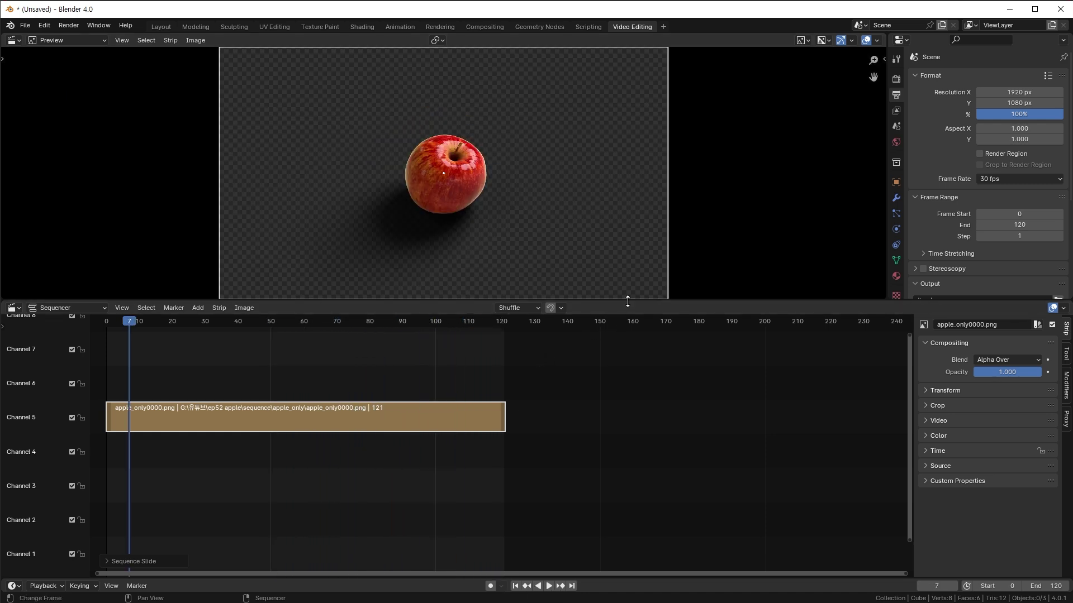
Step: Enlarge the Preview area and add a Color strip on channel 4 beneath the apple strip, spanning the same frames
left_click_drag(627, 302, 629, 372)
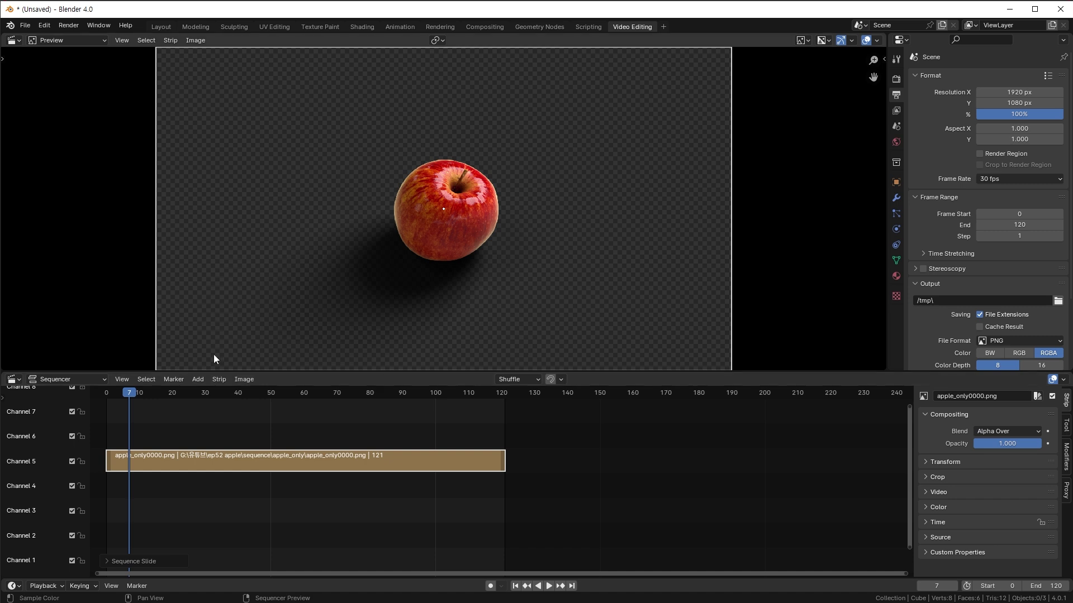
left_click(198, 380)
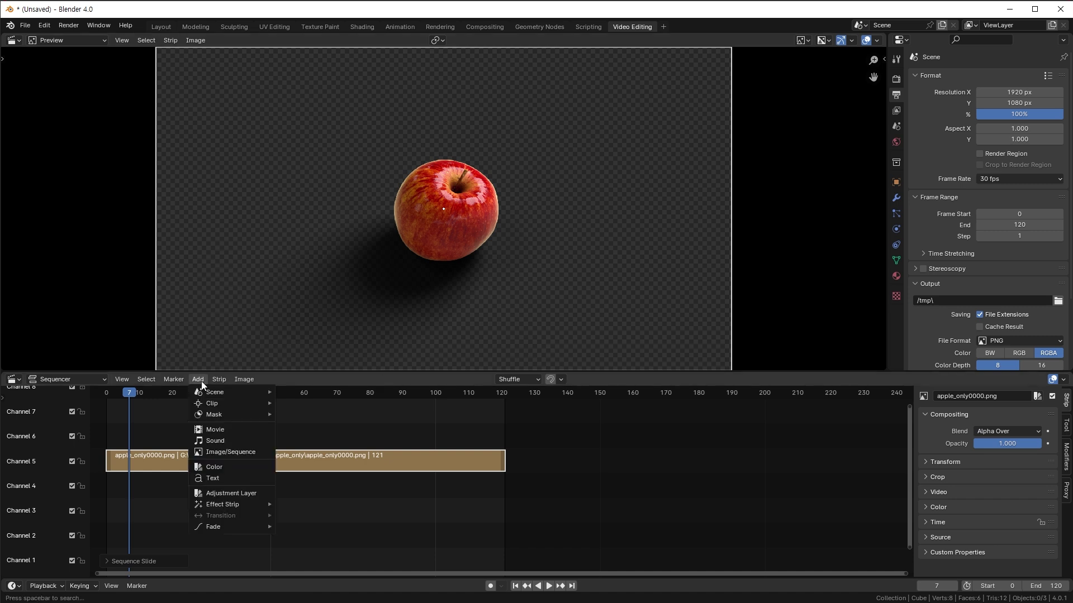
left_click(233, 471)
left_click_drag(202, 560, 507, 521)
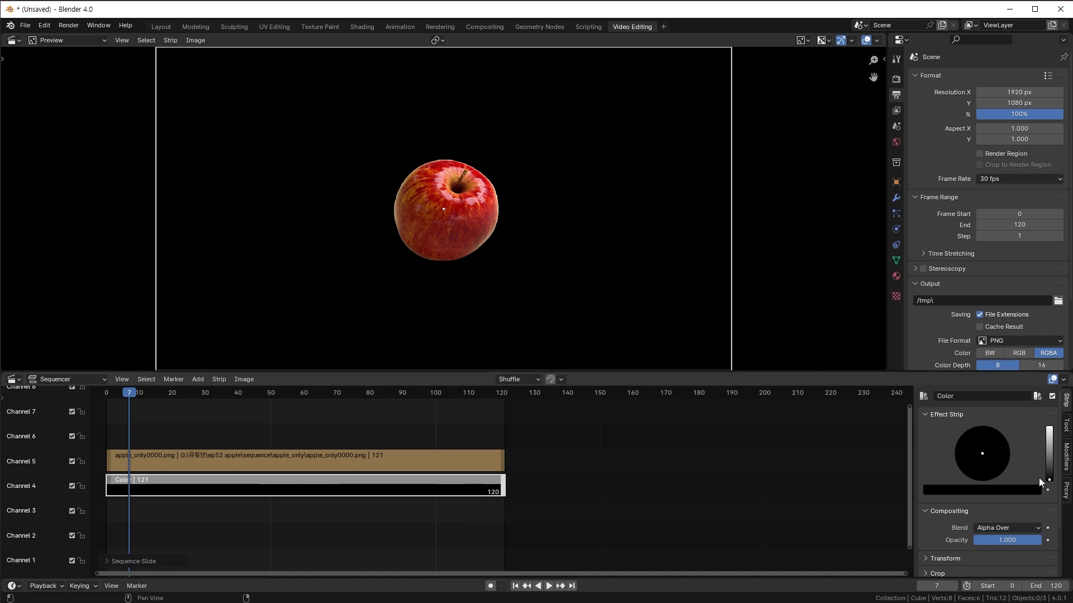
Step: Change the Color strip from black to a light pinkish beige and play back the apple over it
left_click_drag(1048, 479, 1049, 445)
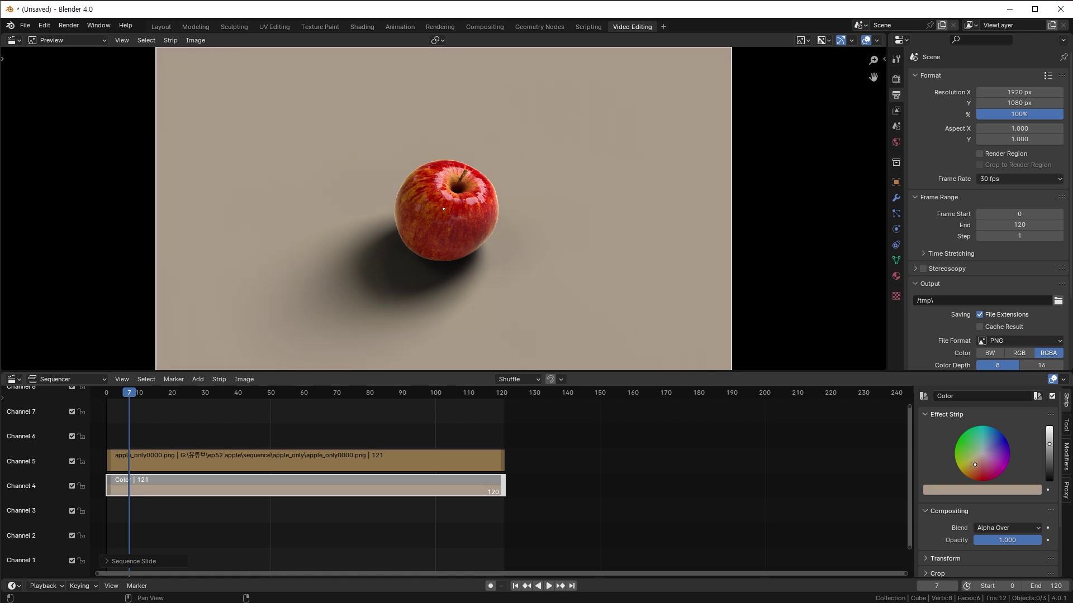
key("space")
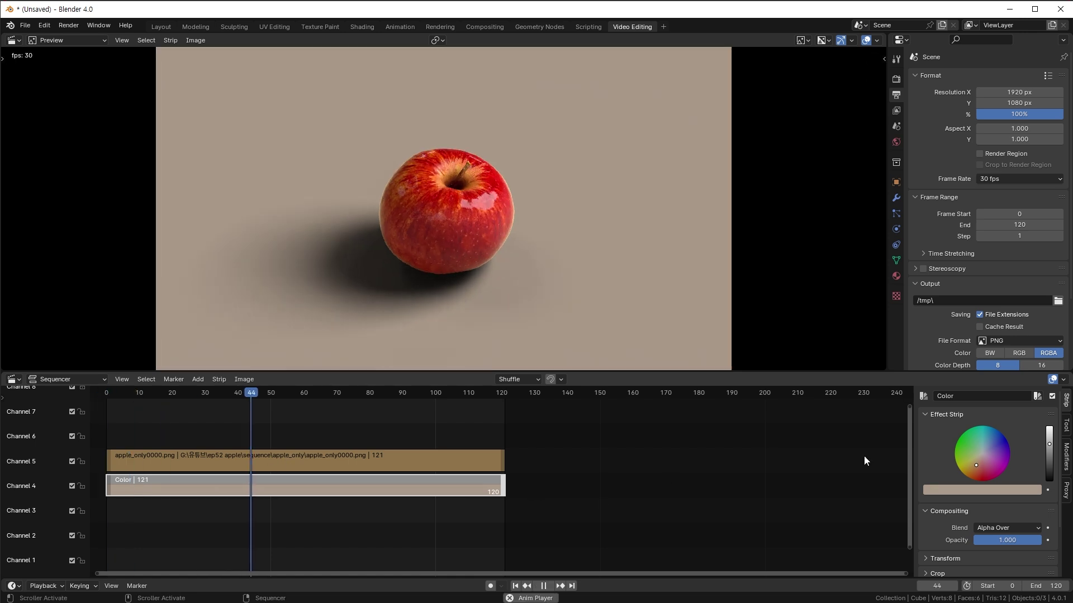
left_click(982, 490)
left_click_drag(1028, 354, 1031, 345)
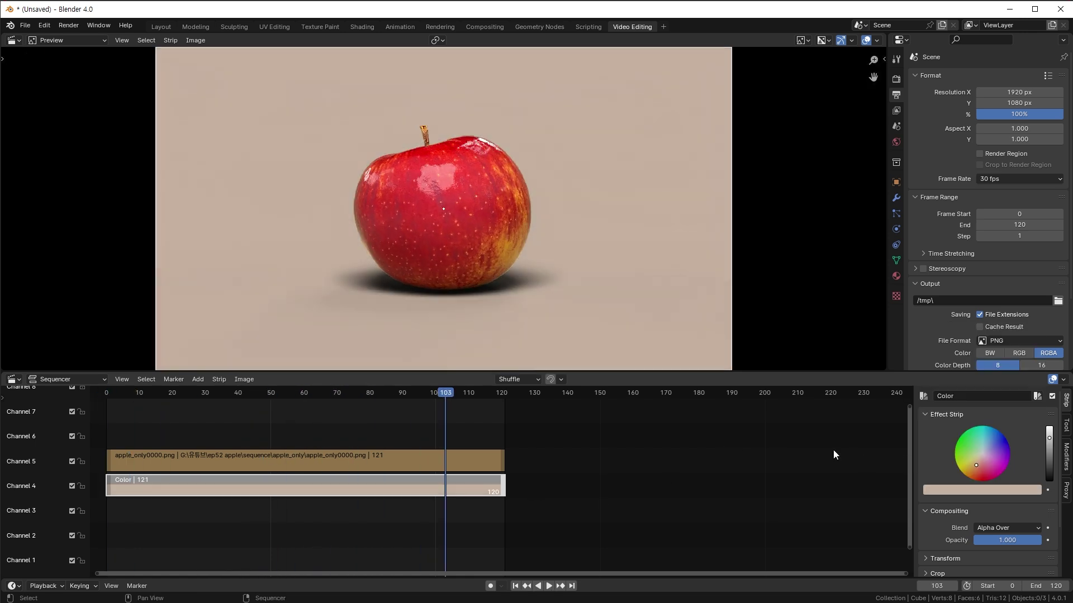
key("space")
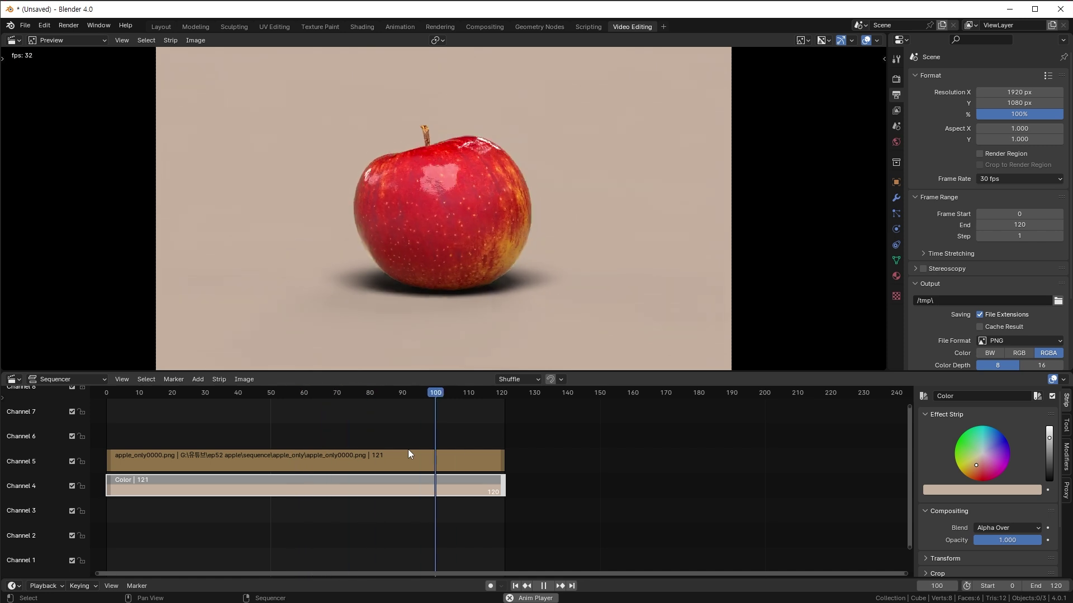
key("space")
Step: Set the output path to a new folder named final inside the sequence folder, with the file name final
left_click(1057, 301)
left_click(378, 142)
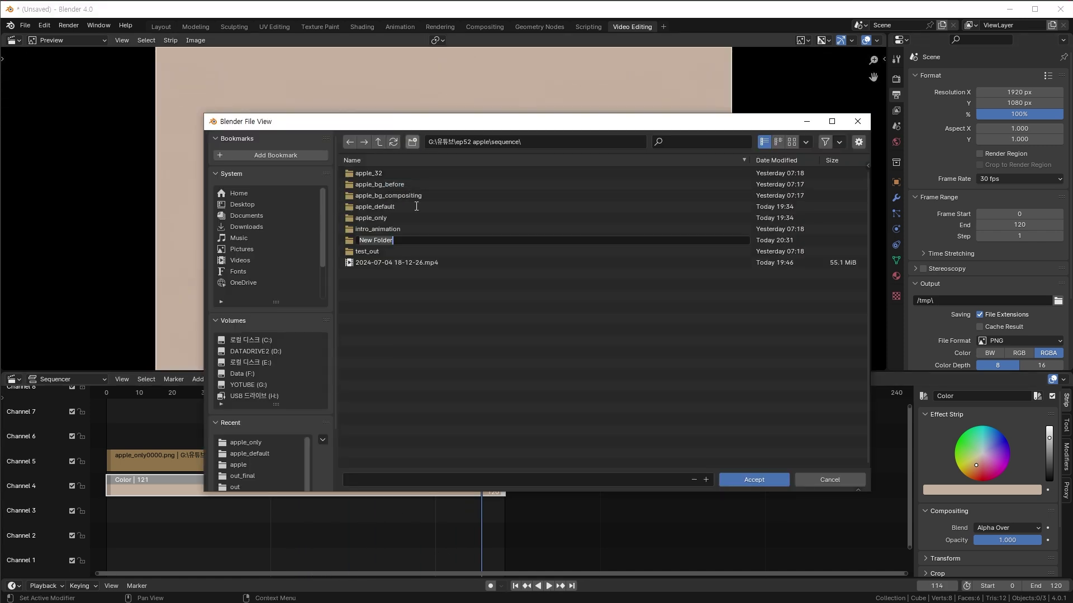
double_click(368, 240)
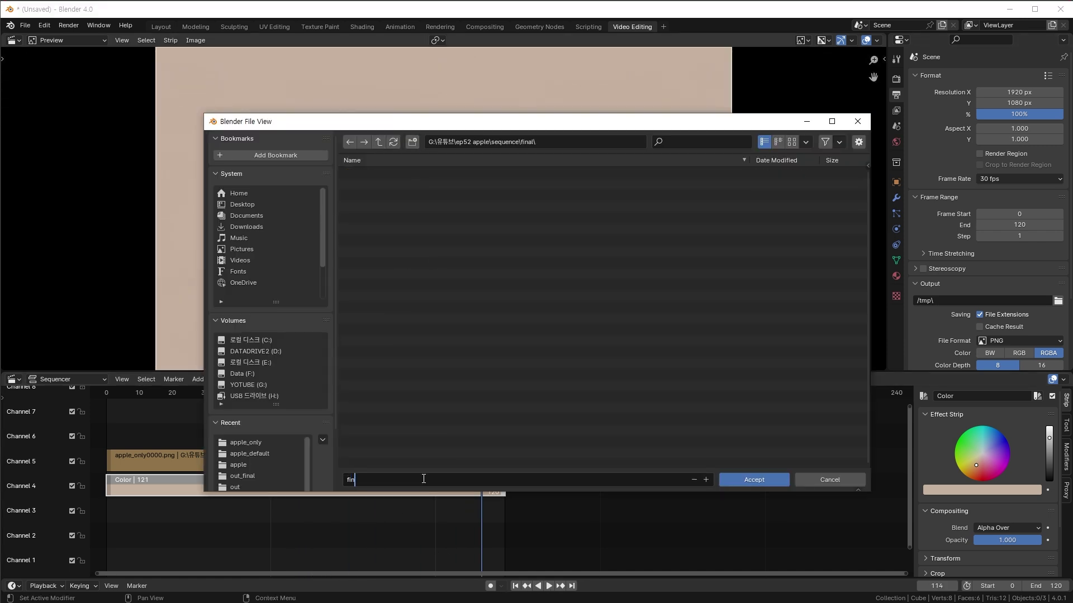
key("Return")
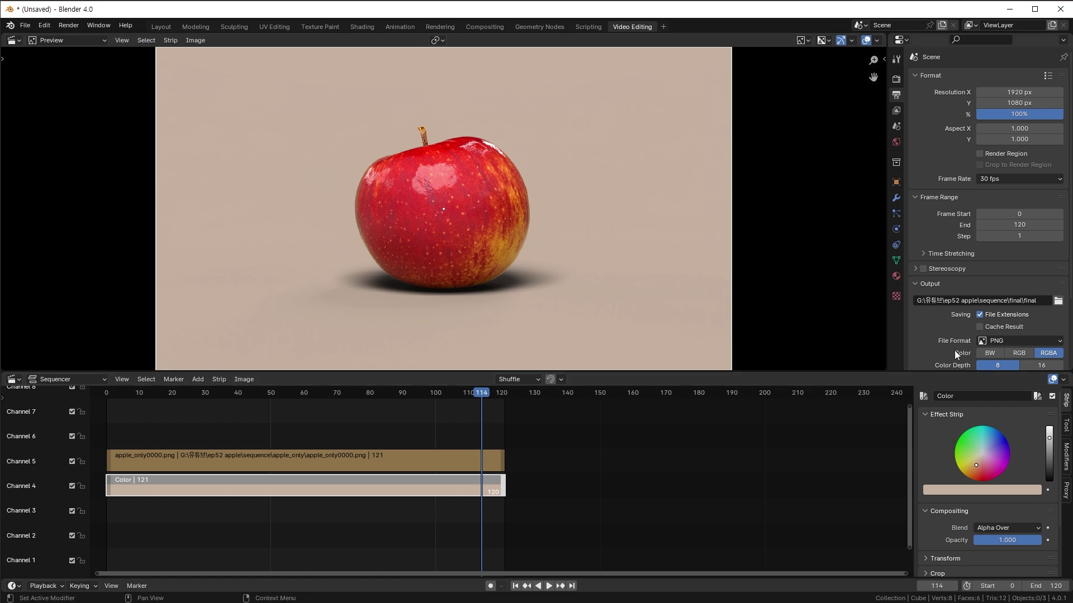
Step: Set the output file format to AVI JPEG and check that Sequencer is enabled in the post-processing pipeline
scroll(958, 336, "down", 4)
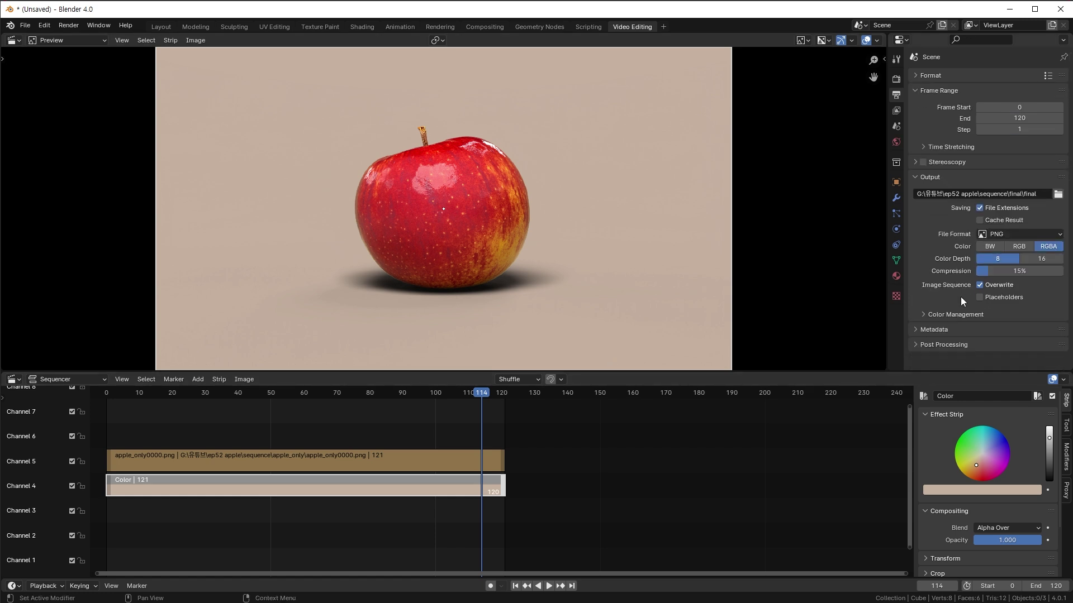
left_click(1018, 235)
left_click(1019, 265)
left_click(916, 306)
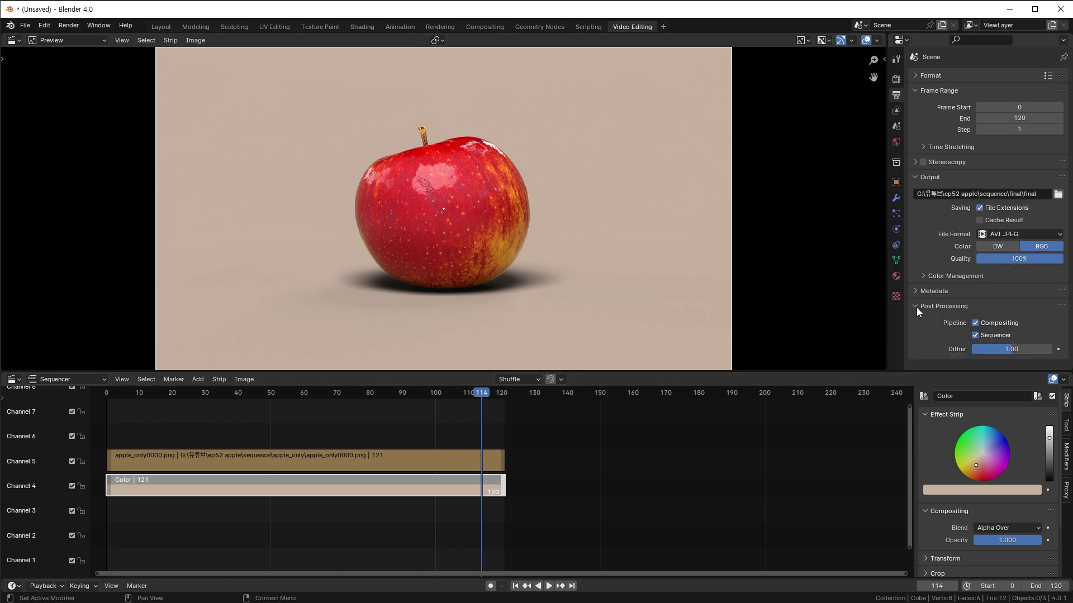
left_click(916, 306)
Step: Render the animation and open the resulting AVI video from the final folder
left_click(69, 27)
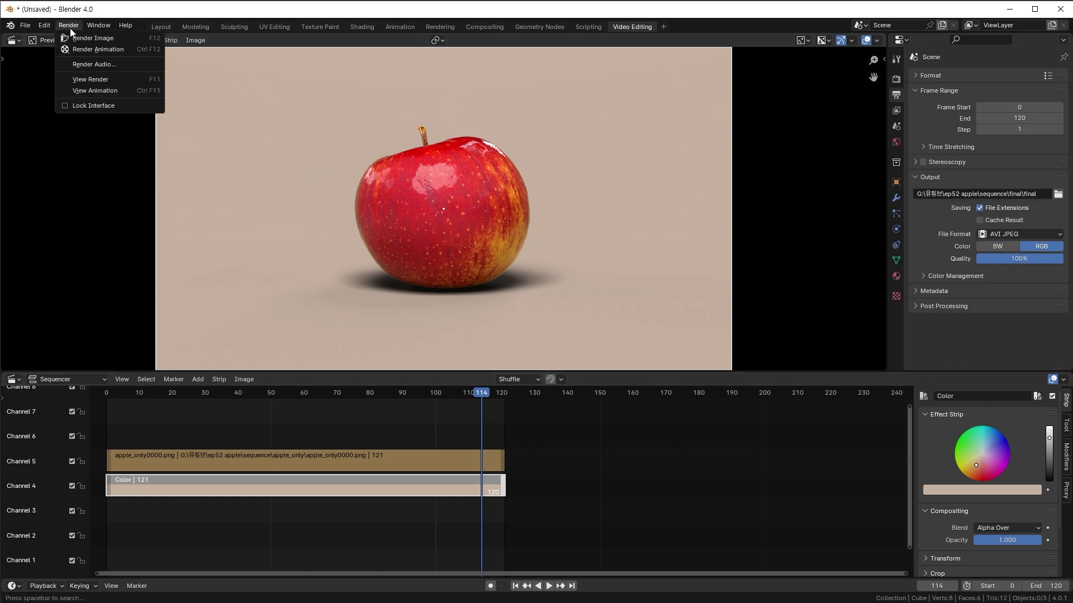
left_click(98, 49)
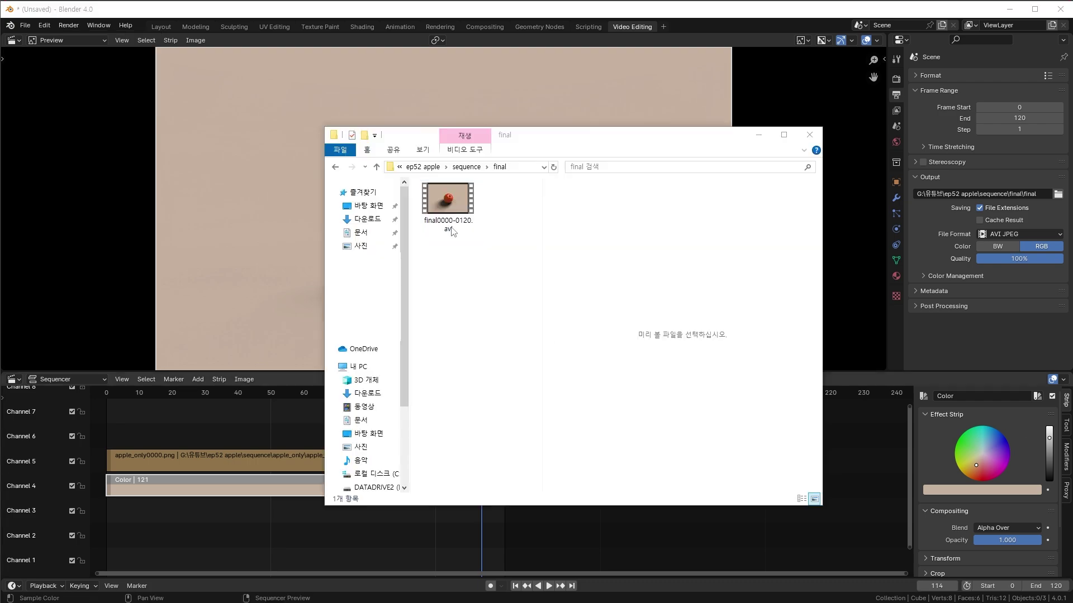
double_click(453, 232)
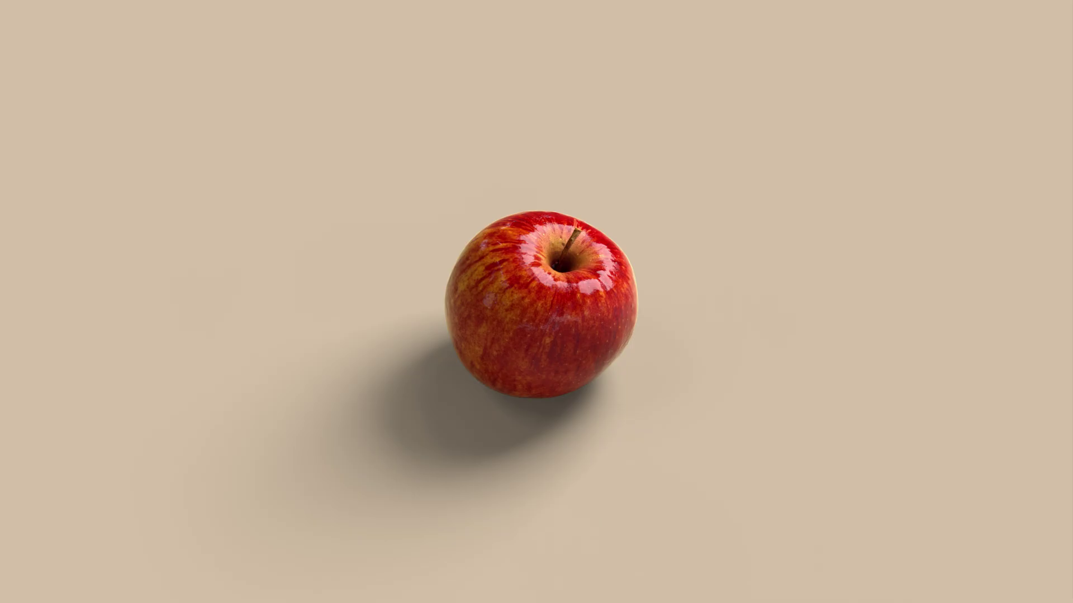